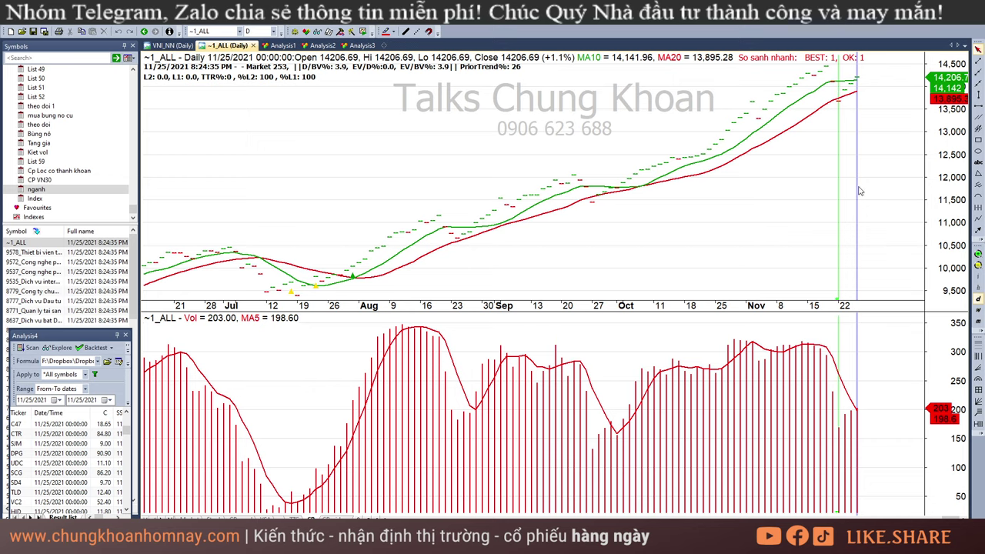
Step: Inspect the daily bars of the ~1_ALL chart from 11/22/2021 through 11/25/2021
left_click(829, 136)
left_click(840, 112)
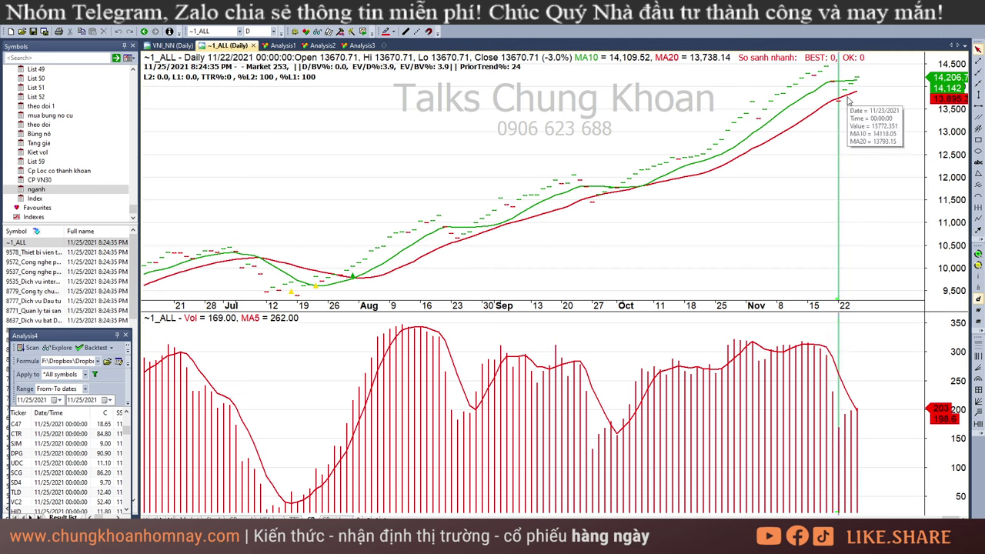
left_click(847, 98)
left_click(852, 91)
left_click(859, 87)
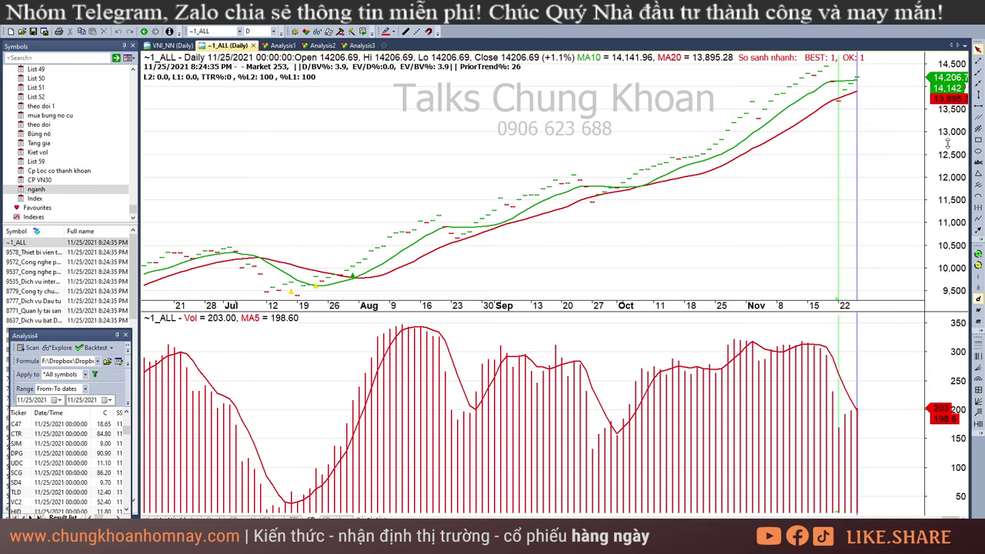
left_click(878, 115)
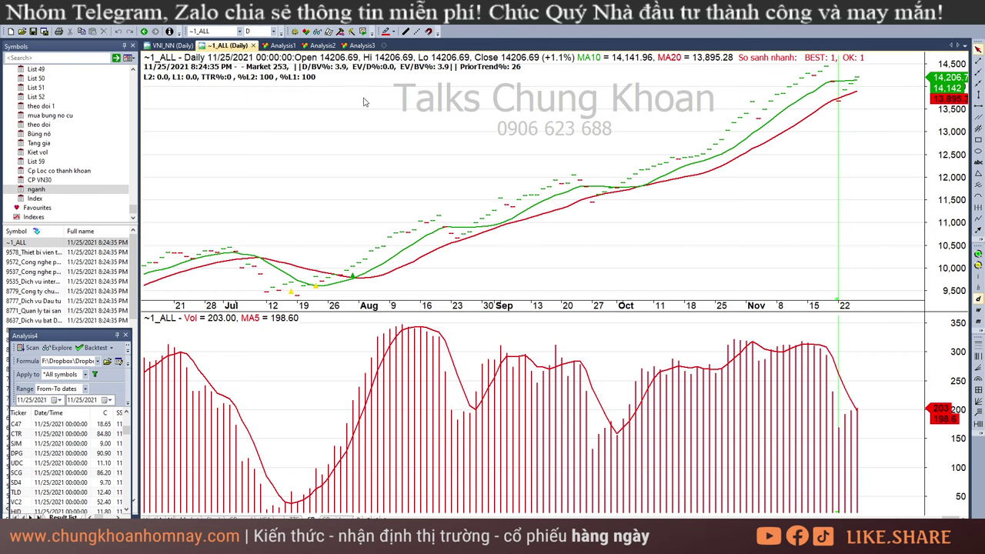
Step: Review the top-ranked sectors in the Analysis3 results, from 3573_Nong san down to 2791_Cac dich vu ho tro kinh doanh
left_click(361, 45)
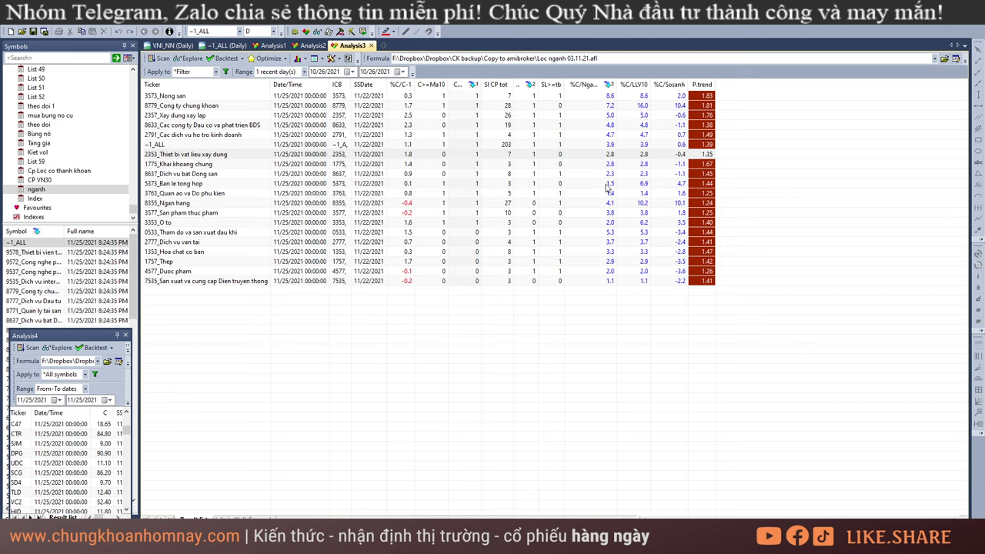
left_click(199, 97)
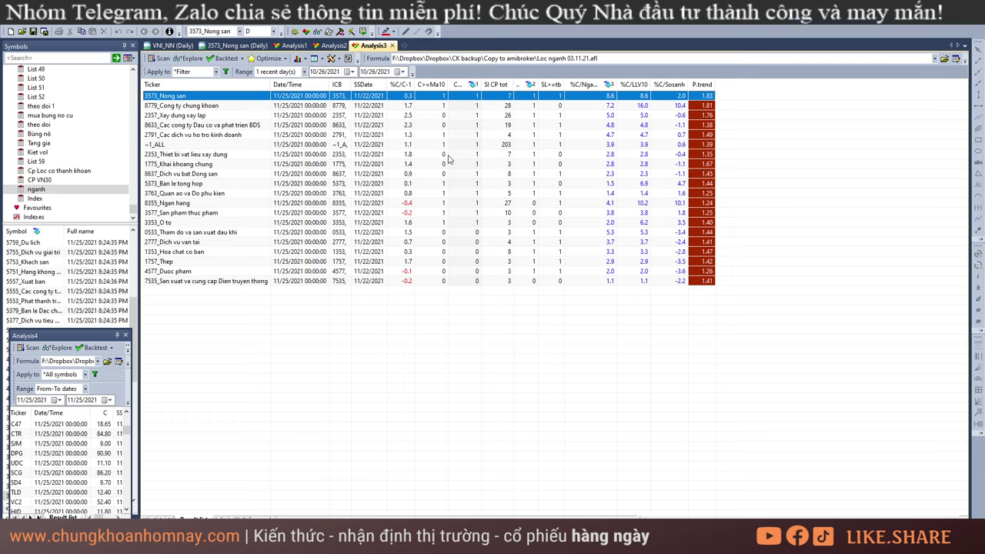
left_click(595, 108)
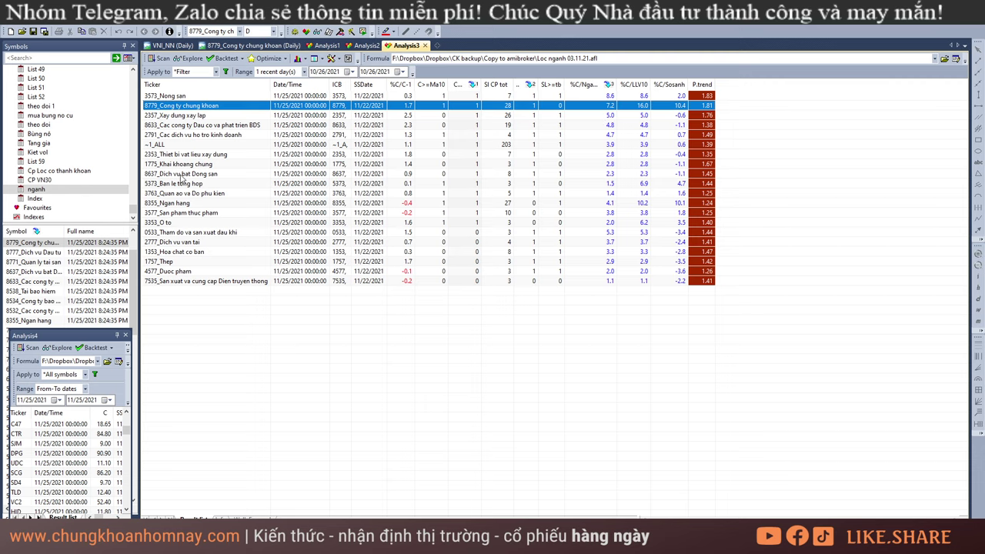
left_click(187, 96)
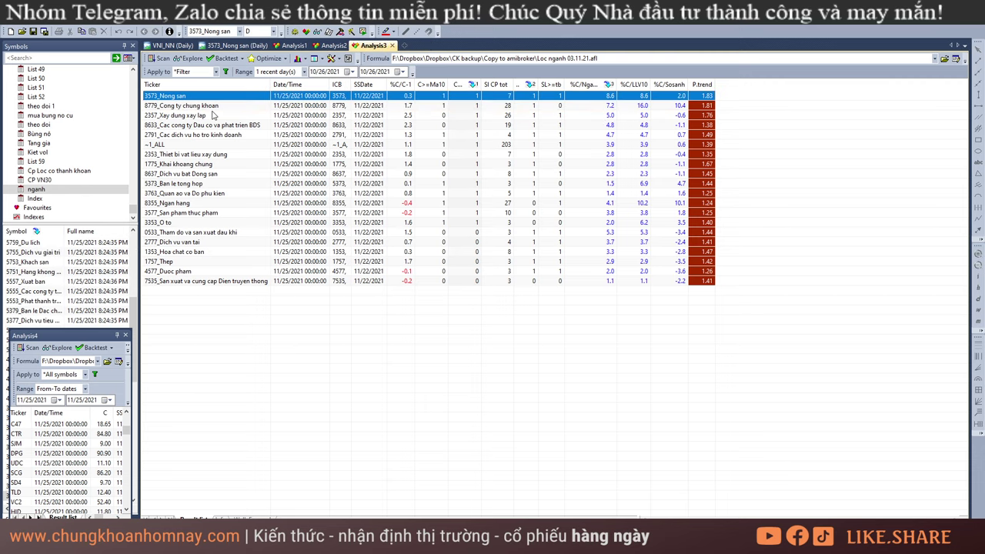
left_click(214, 107)
left_click(202, 114)
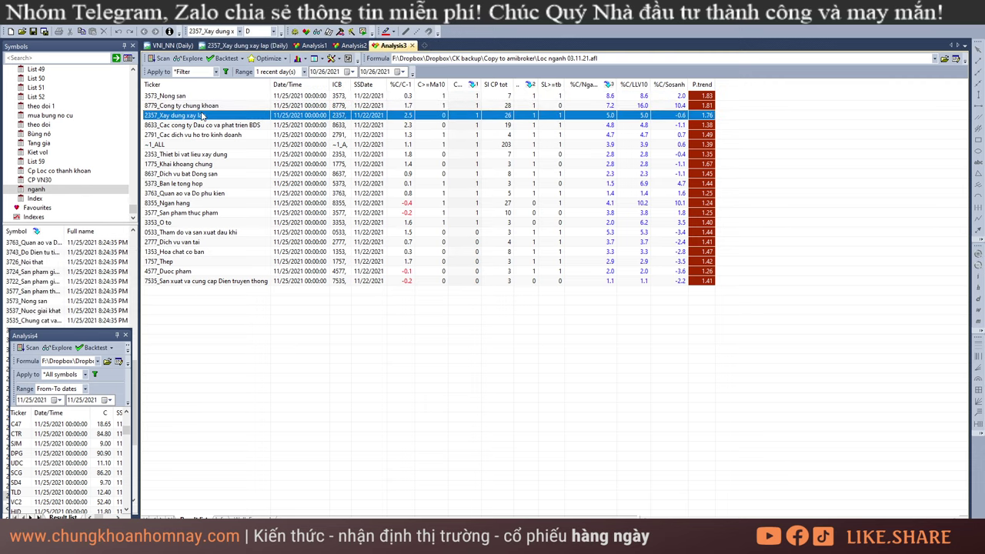
left_click(238, 128)
left_click(248, 136)
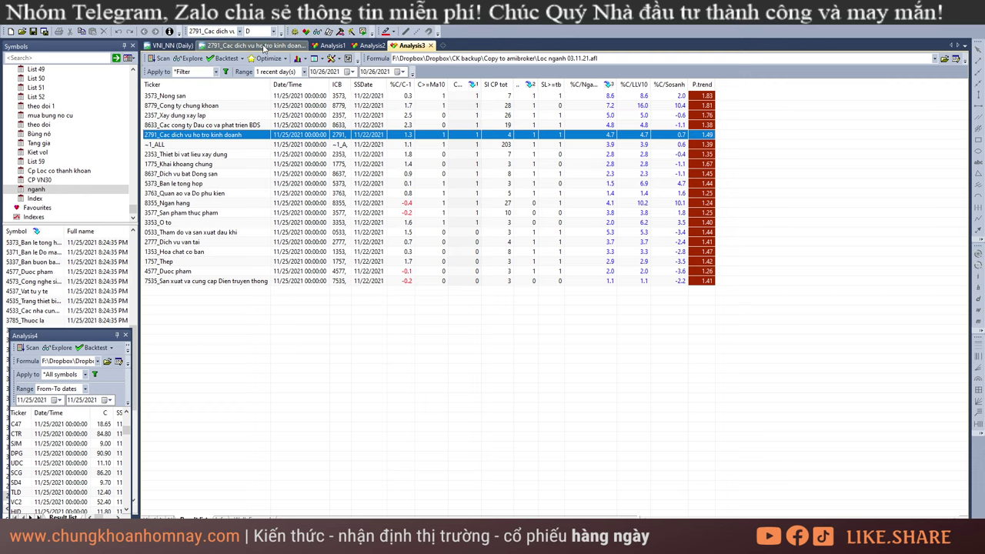
Step: View the 2791_Cac dich vu ho tro kinh doanh chart, then switch to the 25.11.2021 workbook in Excel and look through its stock table
left_click(264, 46)
mouse_move(208, 539)
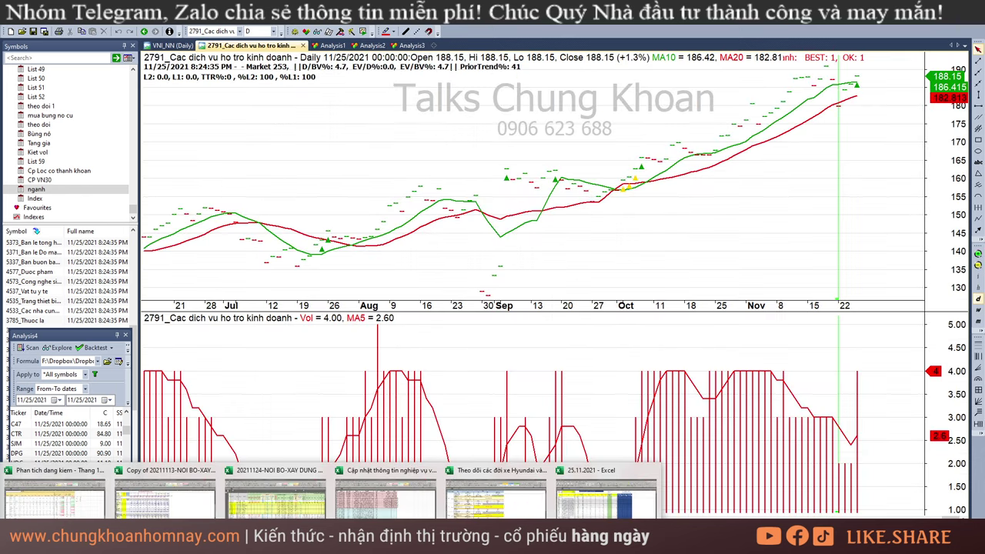
left_click(606, 496)
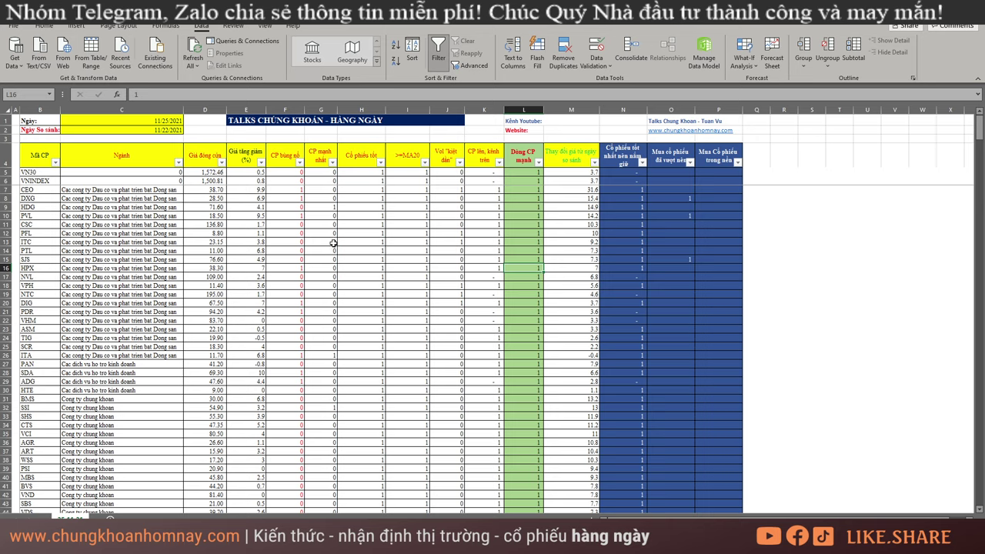
scroll(335, 240, "down", 6)
scroll(284, 220, "up", 6)
Step: Examine the Mã CP, Ngành, Giá đóng cửa, Giá tăng giảm (%) and CP bùng nổ columns of the stock table
left_click_drag(32, 161, 77, 413)
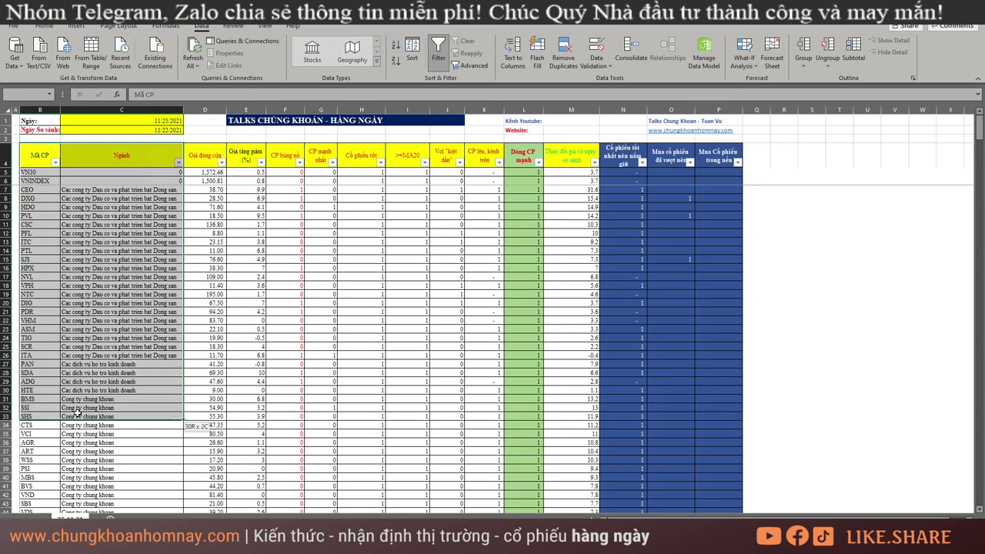
left_click_drag(140, 165, 173, 356)
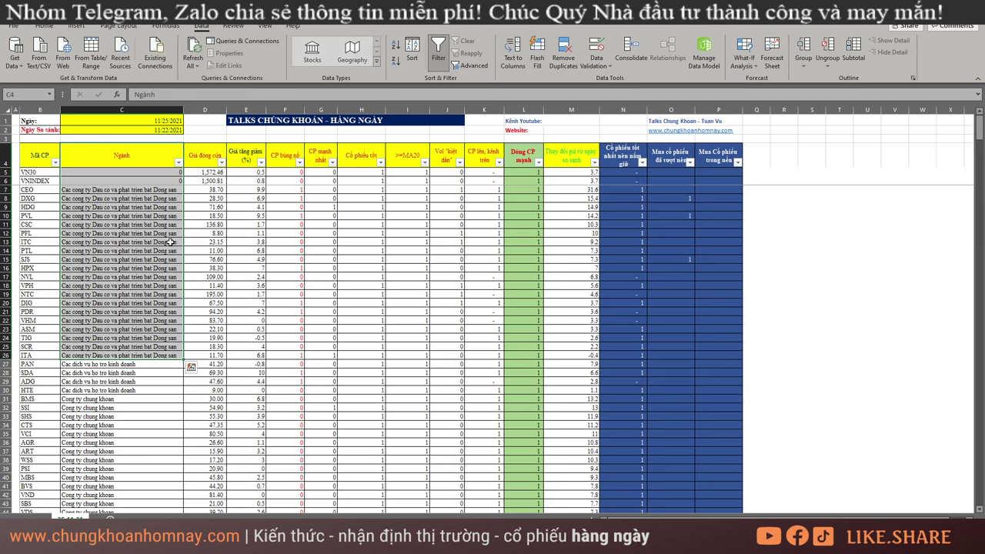
left_click_drag(206, 163, 205, 355)
left_click(249, 156)
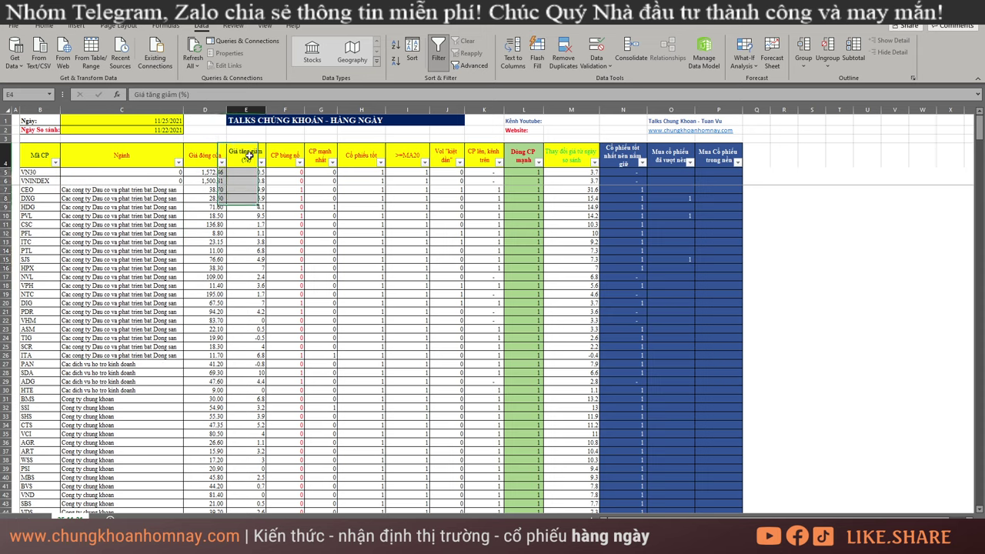
left_click_drag(250, 156, 242, 356)
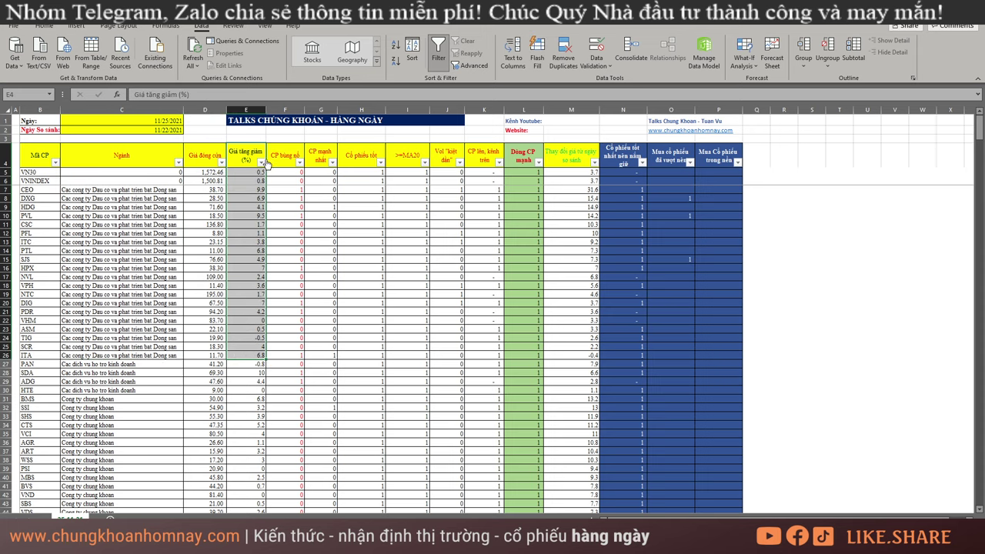
left_click_drag(286, 157, 286, 330)
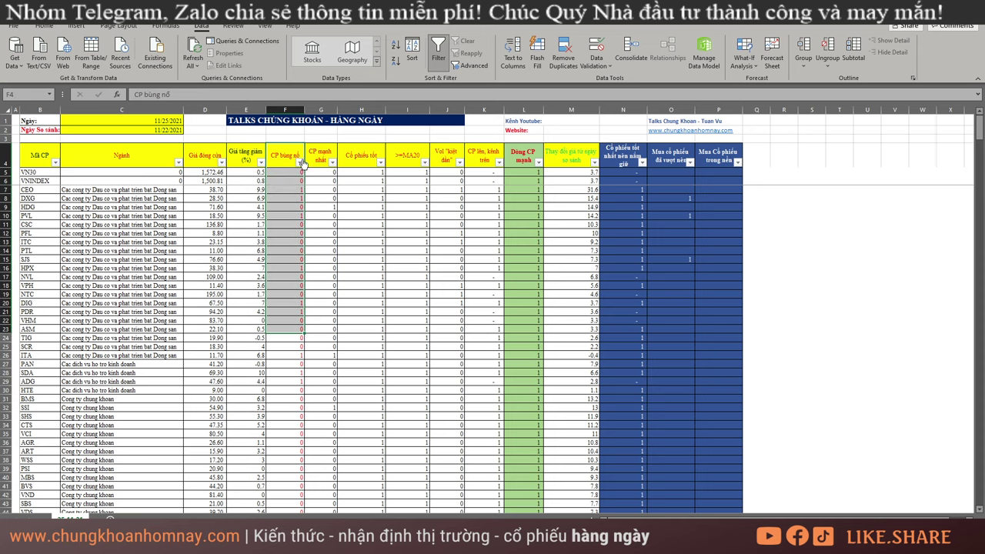
Step: Filter the CP bùng nổ column to the value 1 and review the remaining stocks with their sectors and prices
left_click(300, 163)
left_click(327, 293)
left_click(369, 377)
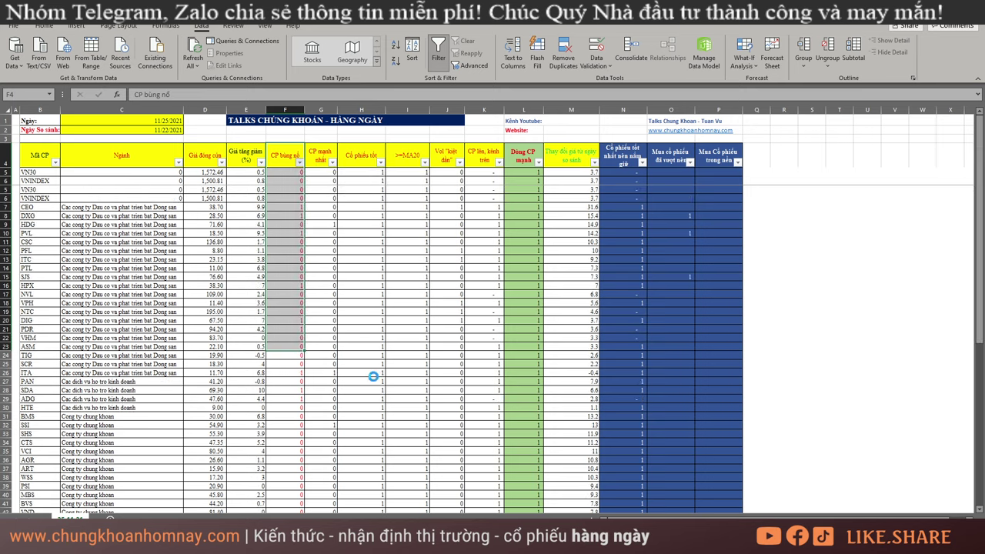
scroll(308, 286, "up", 9)
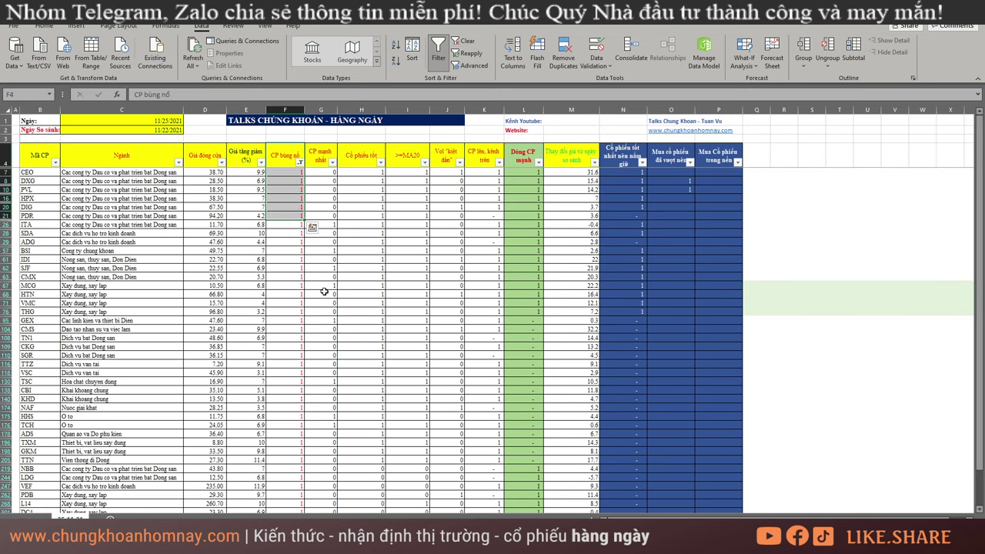
left_click_drag(131, 173, 216, 433)
scroll(193, 405, "down", 5)
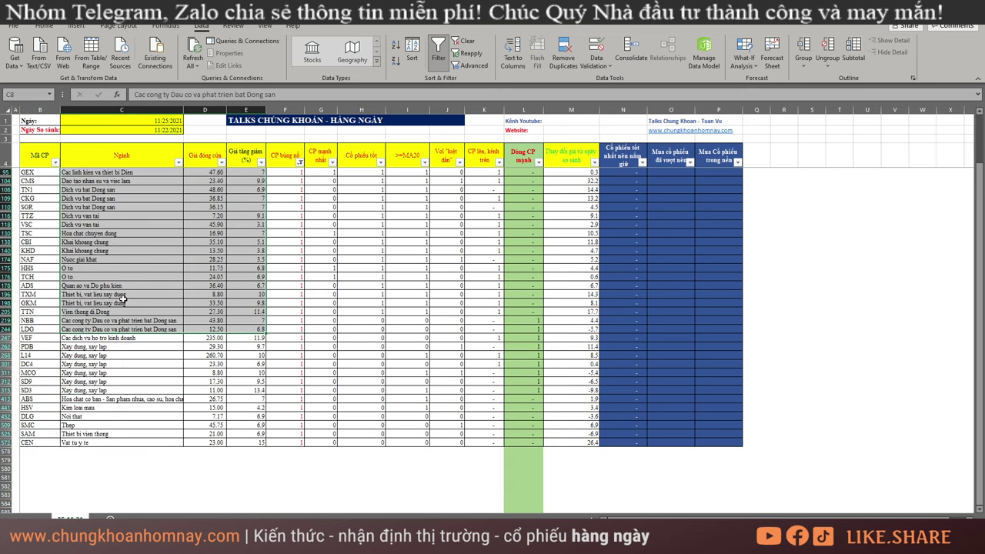
scroll(304, 206, "up", 6)
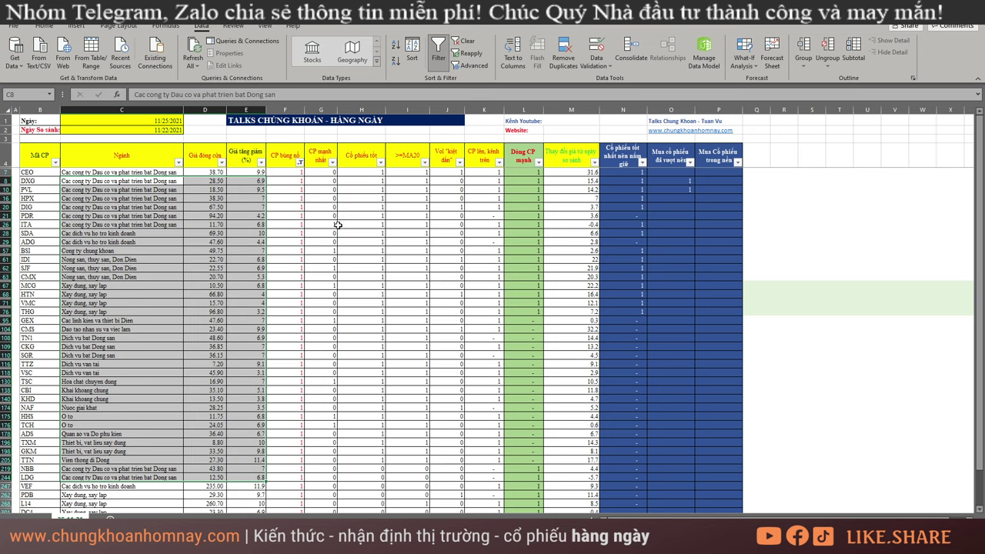
Step: Clear the filter from the stock table, leaving the CP mạnh nhất column unfiltered
key("alt+a")
key("c")
left_click(289, 241)
left_click(331, 162)
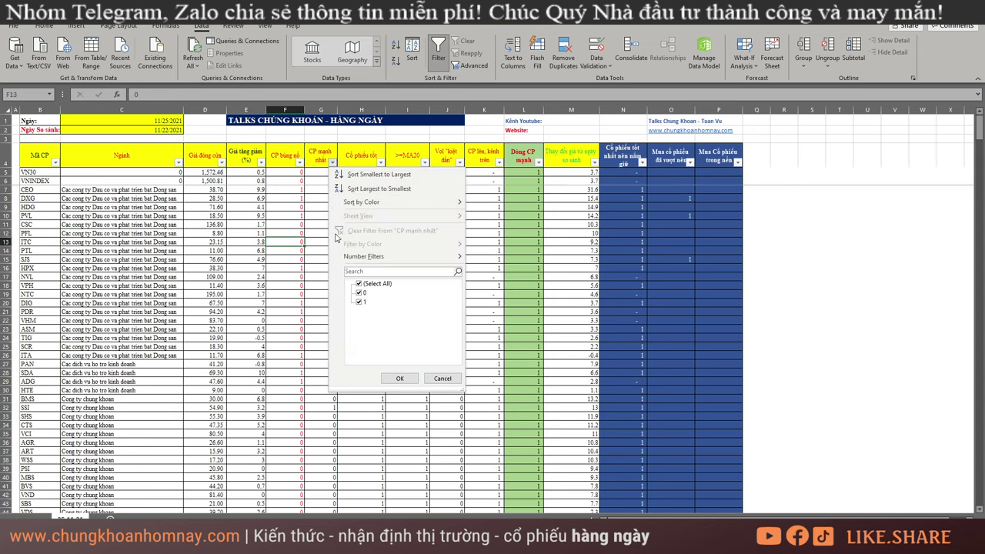
left_click(234, 303)
Step: Filter the stock table to rows with 1 in both the Cổ phiếu tốt and Dòng CP mạnh columns
left_click(380, 163)
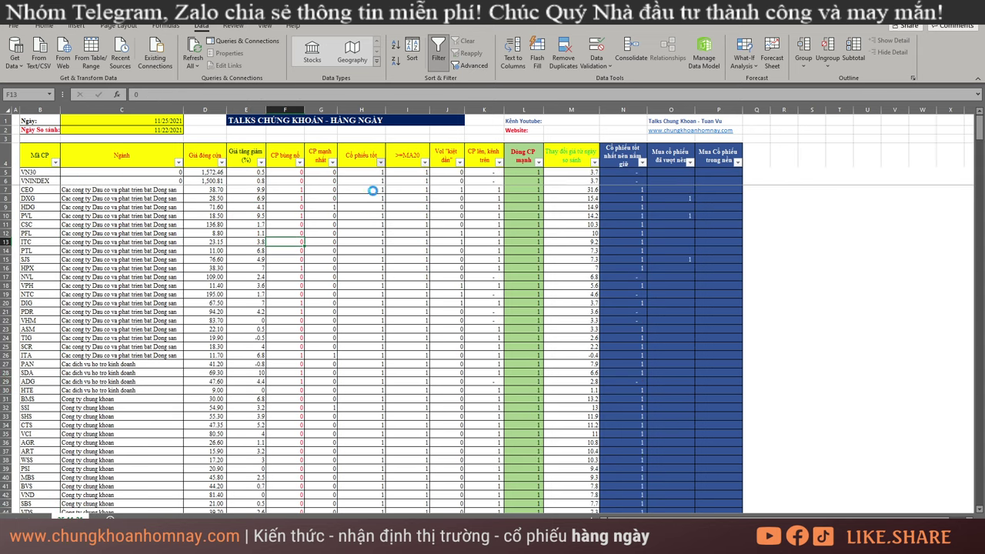
left_click(408, 293)
left_click(450, 378)
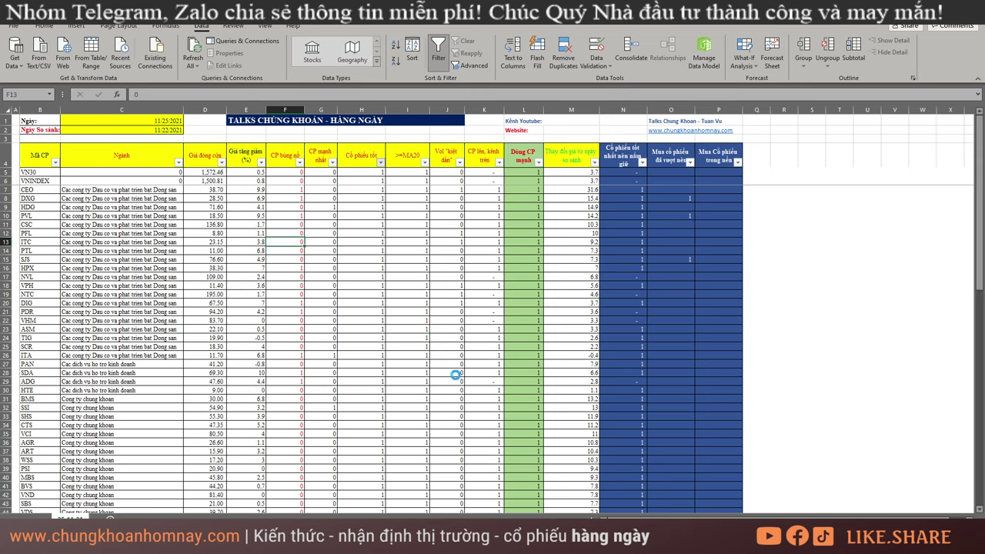
left_click(539, 165)
left_click(568, 296)
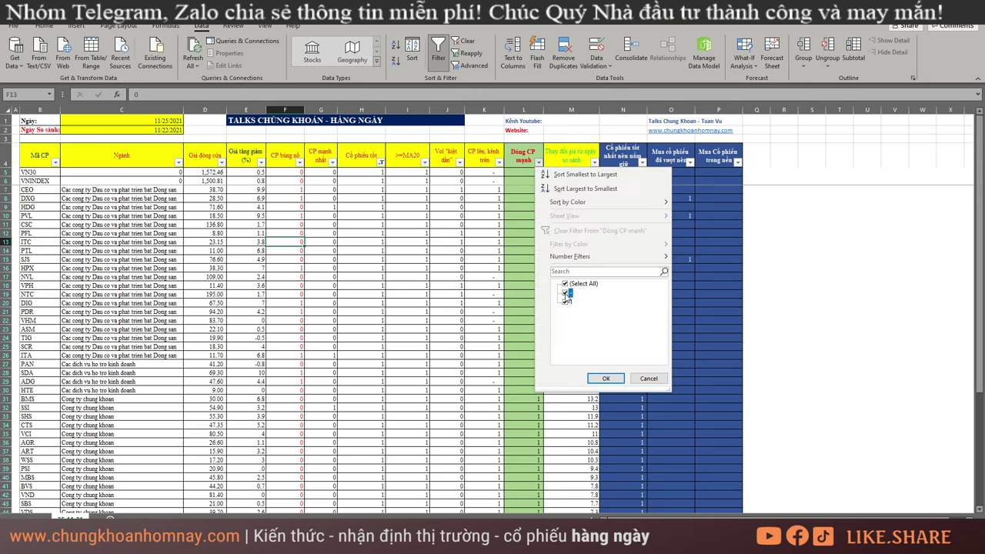
left_click(600, 380)
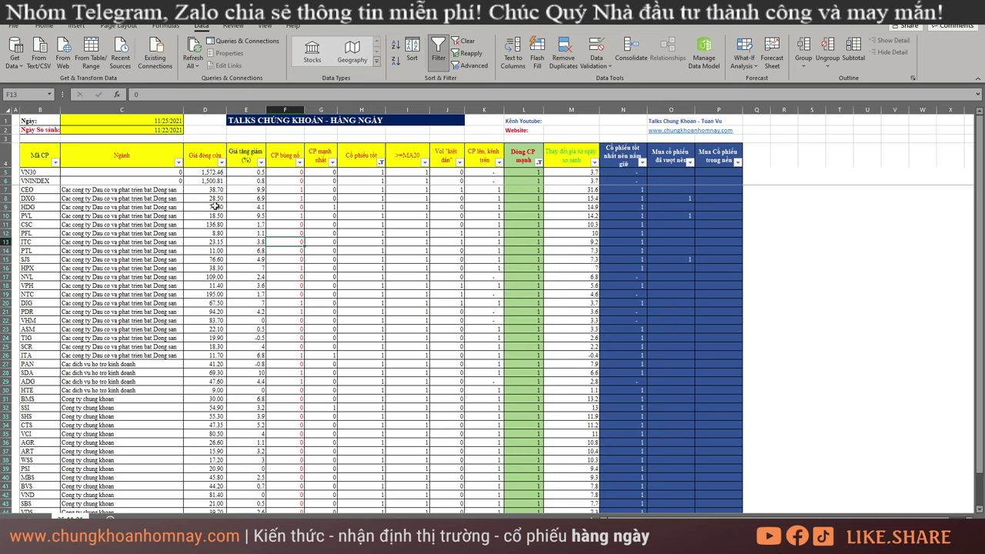
Step: Examine the filtered stocks, their Thay đổi giá từ ngày so sánh values, and the report and comparison dates above the table
left_click_drag(139, 190, 454, 372)
left_click(383, 315)
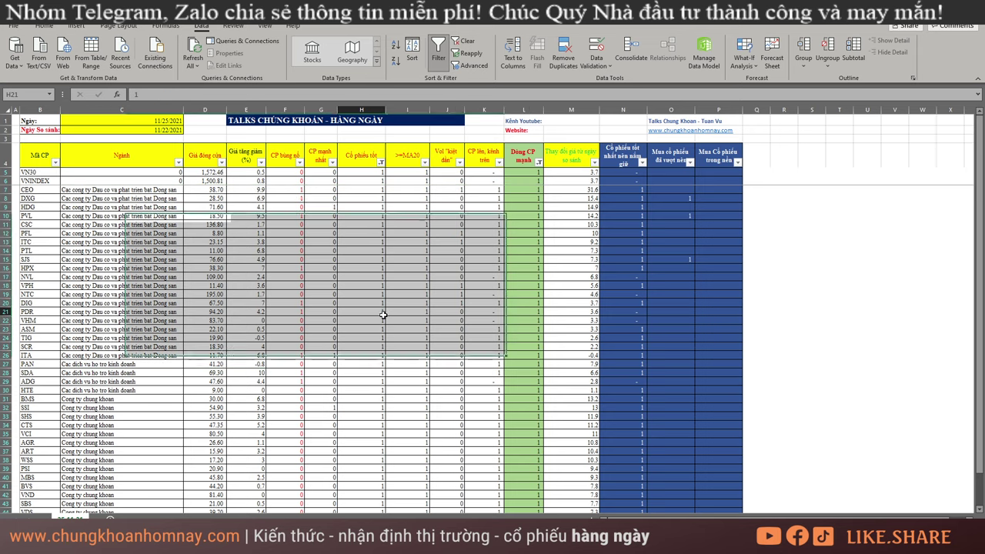
left_click_drag(571, 154, 573, 338)
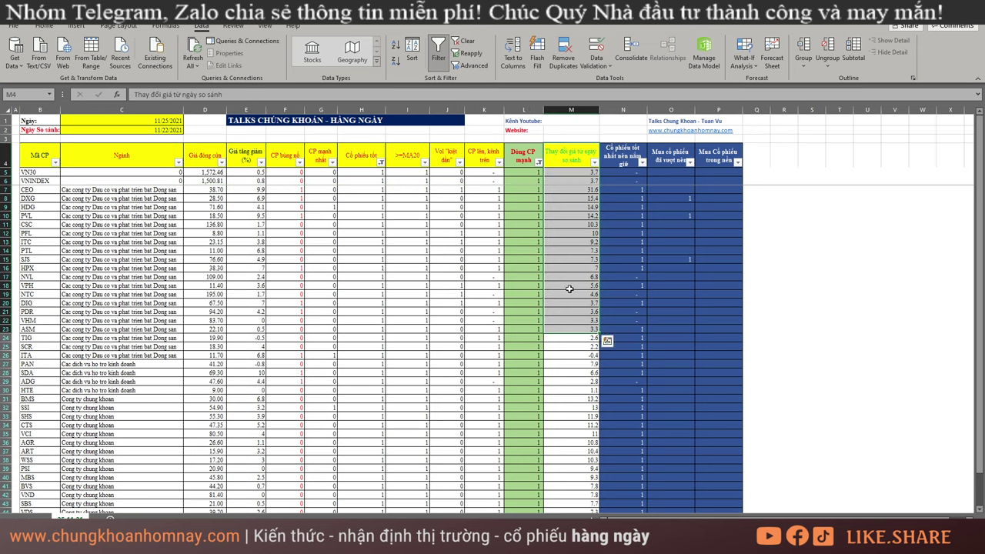
left_click(577, 207)
left_click(163, 130)
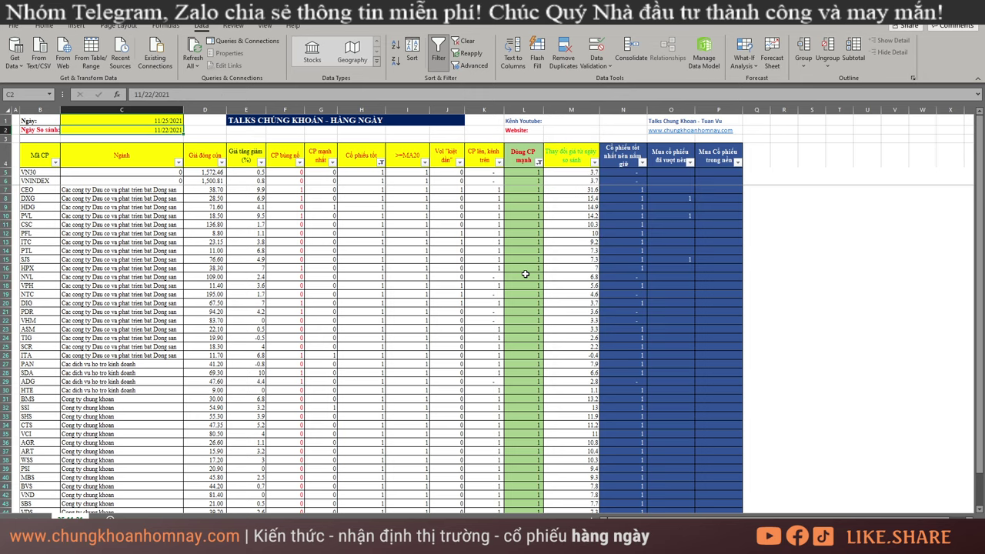
left_click(166, 120)
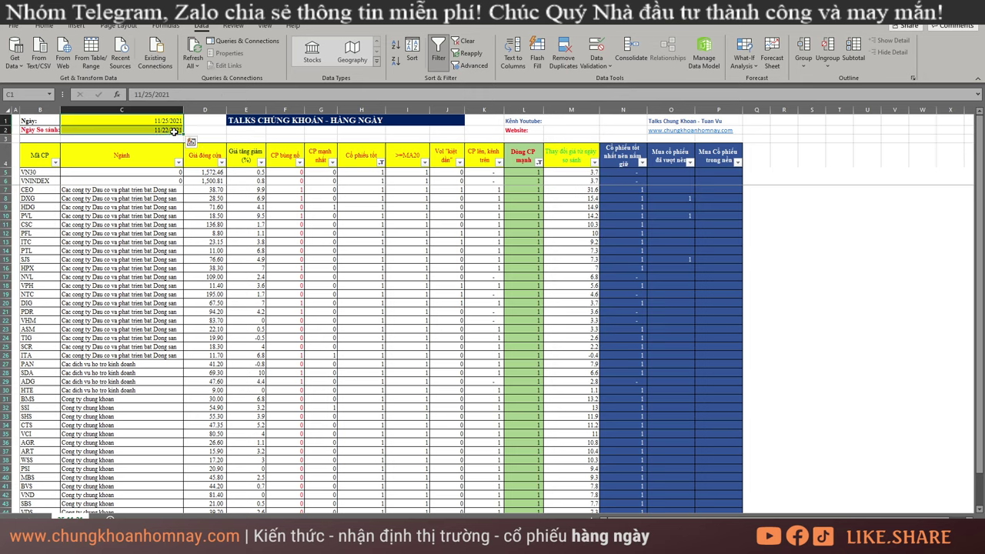
Step: Switch back to AmiBroker and view the VN30 and VNINDEX charts from the Index watchlist, inspecting VN30's 11/22/2021 bar and VNINDEX's 11/25/2021 bar
mouse_move(238, 548)
left_click(124, 543)
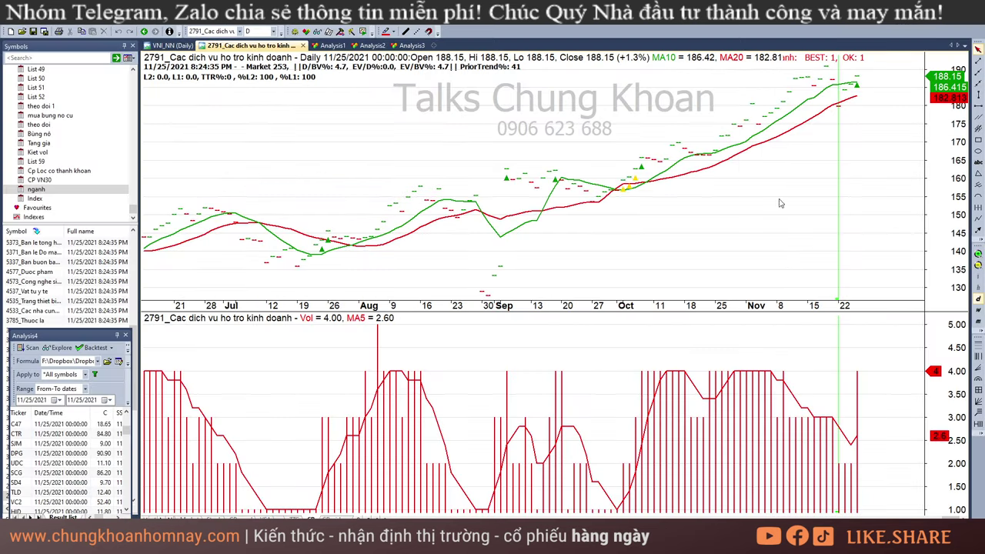
left_click(34, 198)
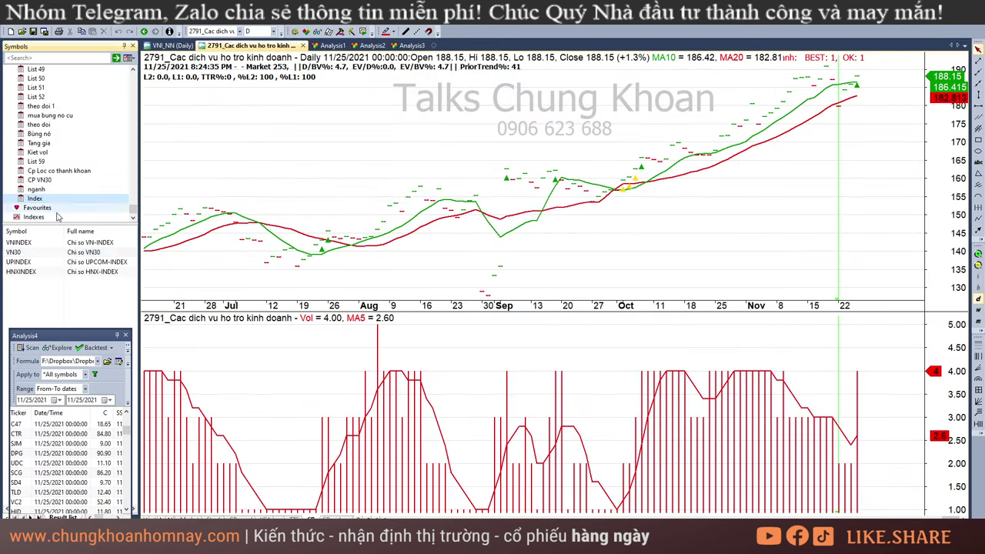
left_click(74, 252)
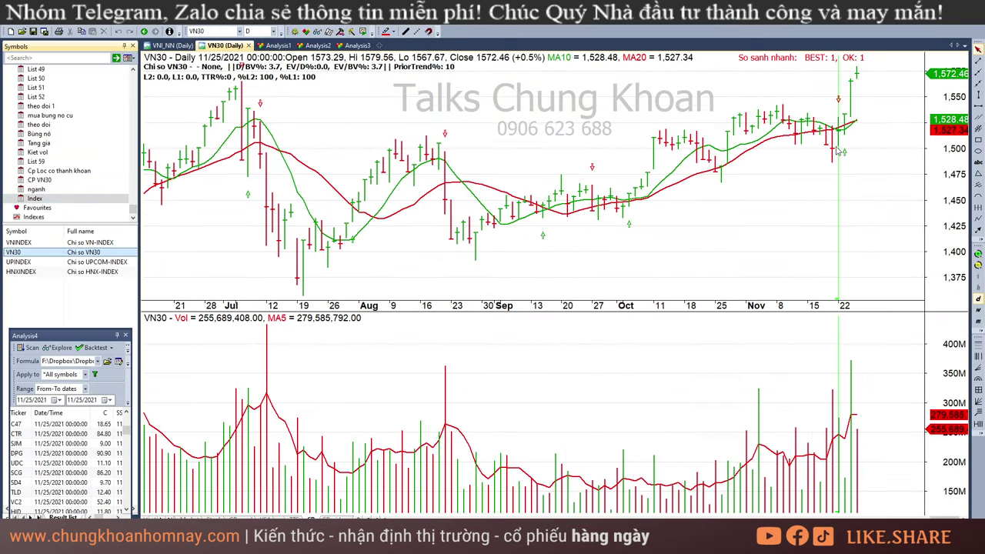
left_click(840, 165)
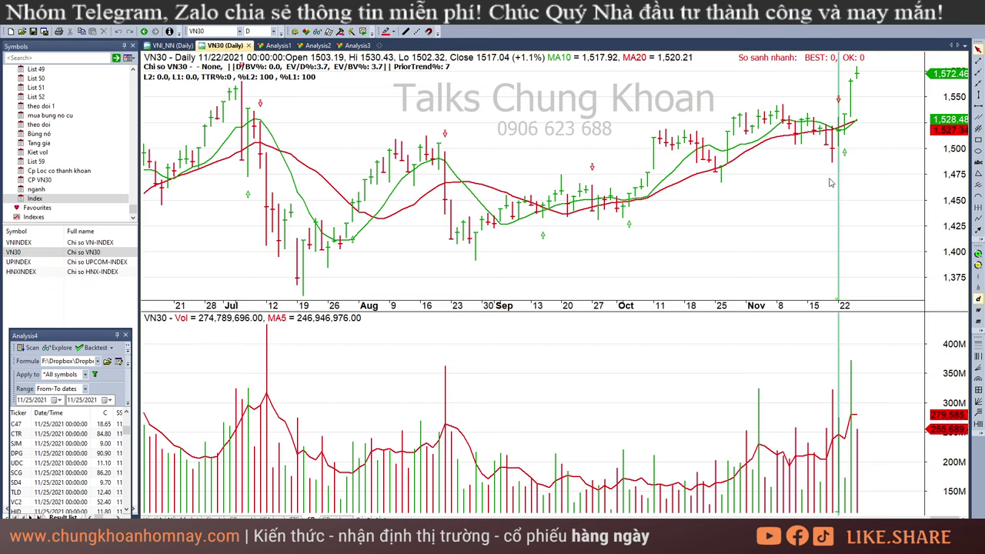
left_click(111, 244)
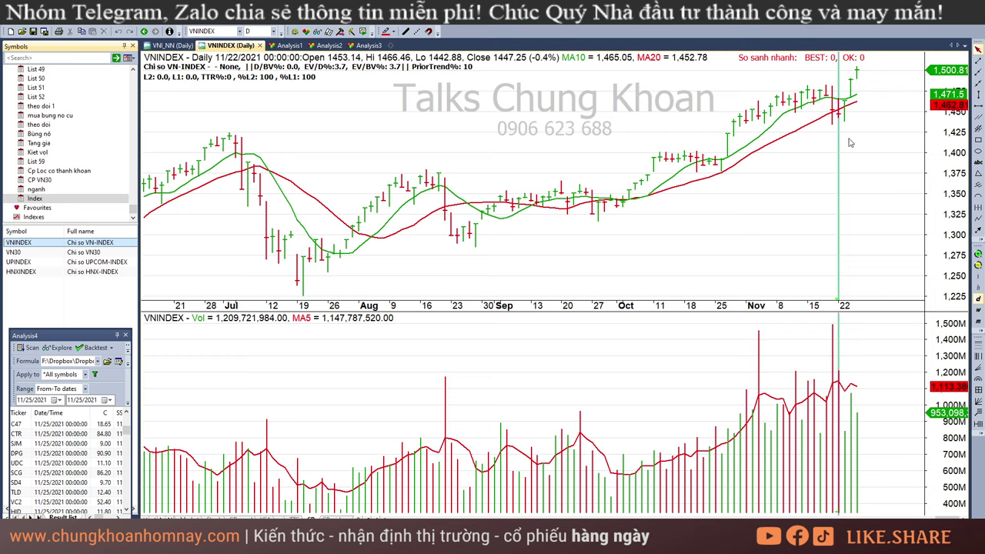
left_click(860, 81)
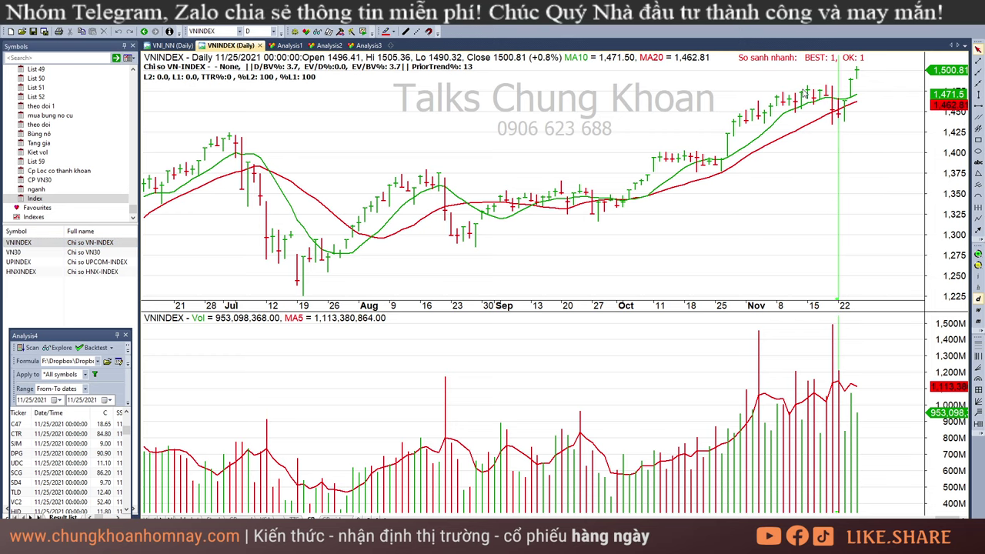
Step: Inspect the 11/22/2021 bar on the VNINDEX chart and switch to the 25.11.2021 Excel workbook
left_click(842, 120)
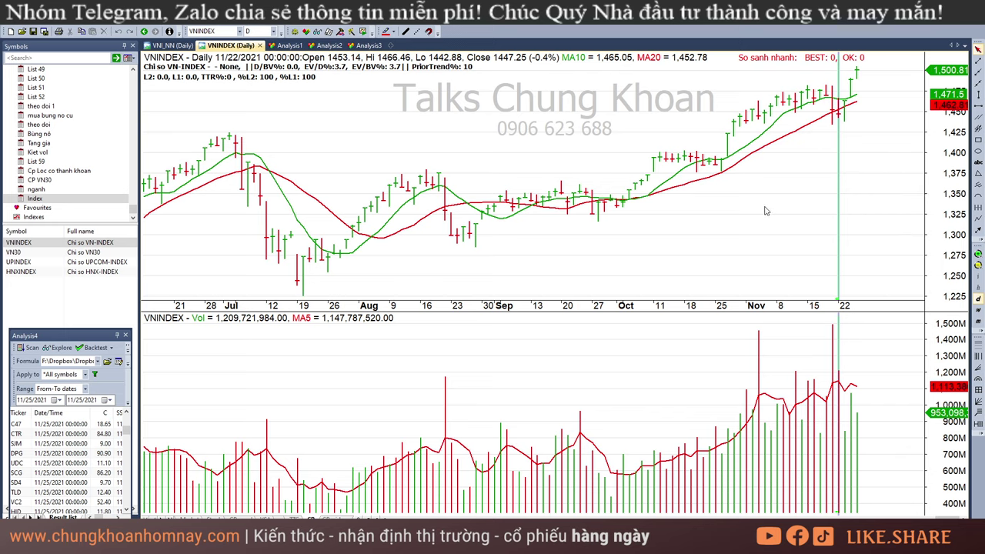
mouse_move(736, 215)
mouse_move(732, 157)
mouse_move(323, 539)
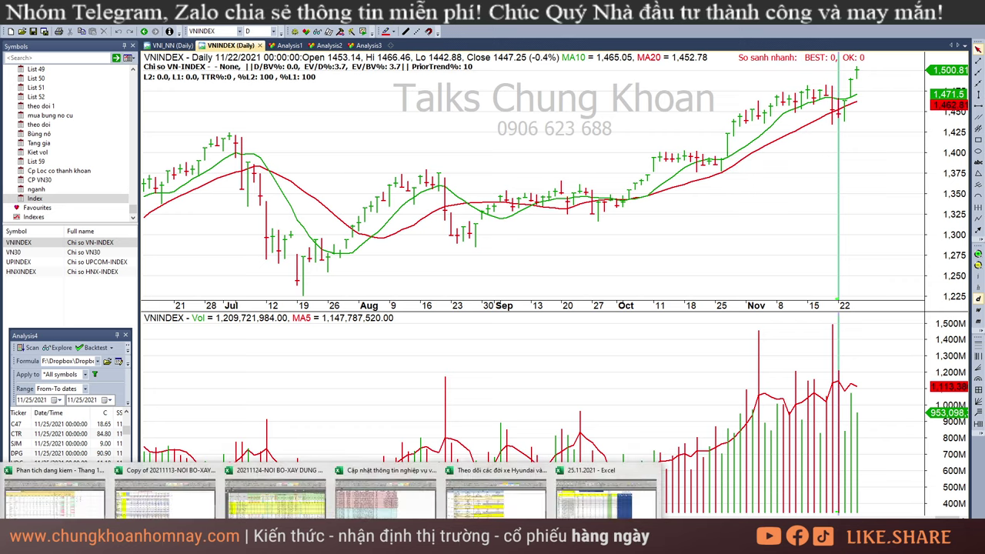
left_click(604, 504)
Step: Clear the existing filters and filter the stock table to rows with 1 in both the Dòng CP mạnh and Cổ phiếu tốt columns
left_click(293, 243)
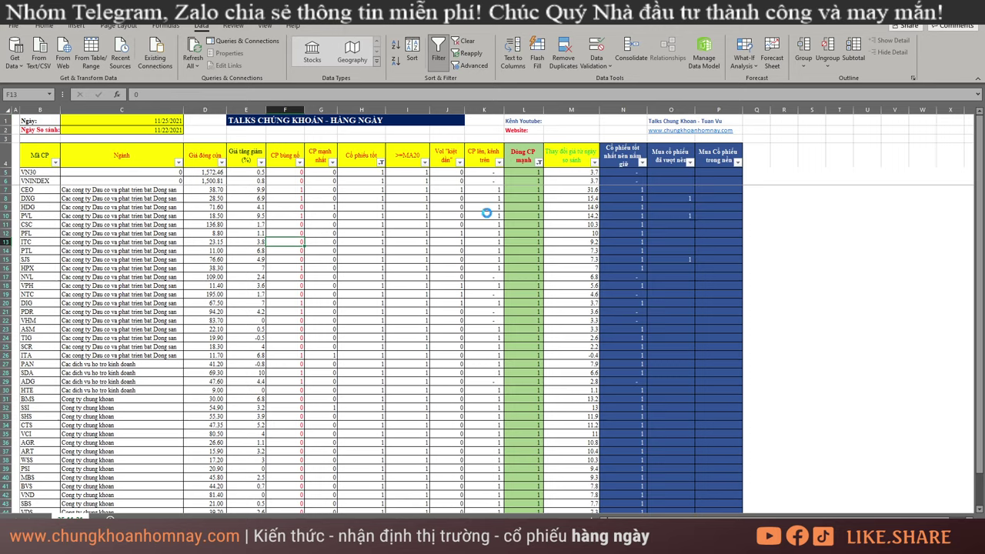
left_click(486, 215)
left_click(538, 162)
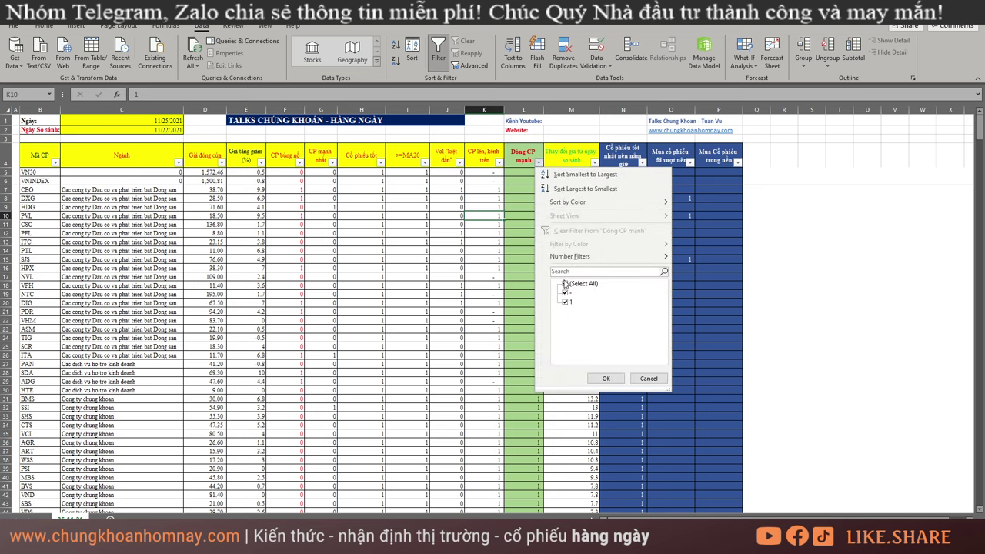
left_click(567, 293)
left_click(592, 378)
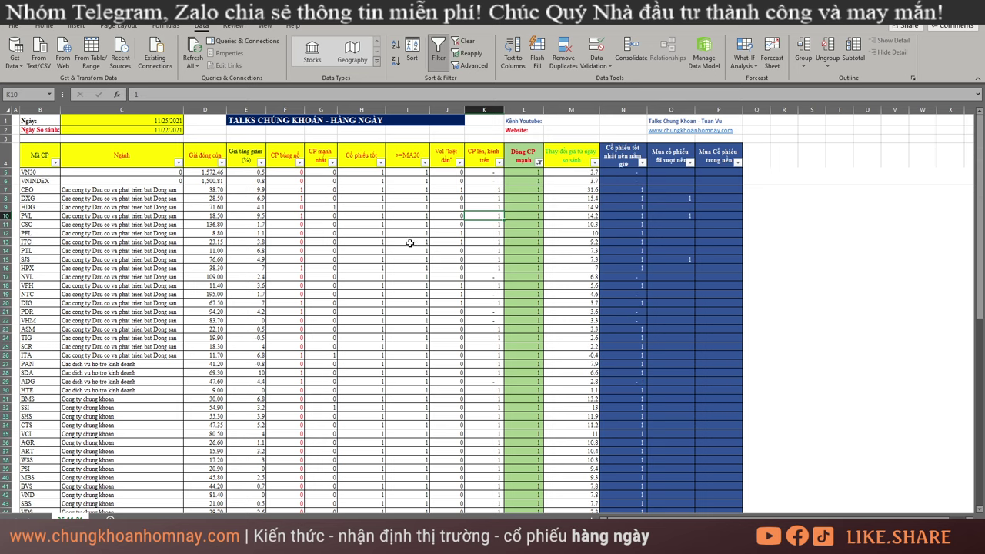
left_click(380, 162)
left_click(409, 293)
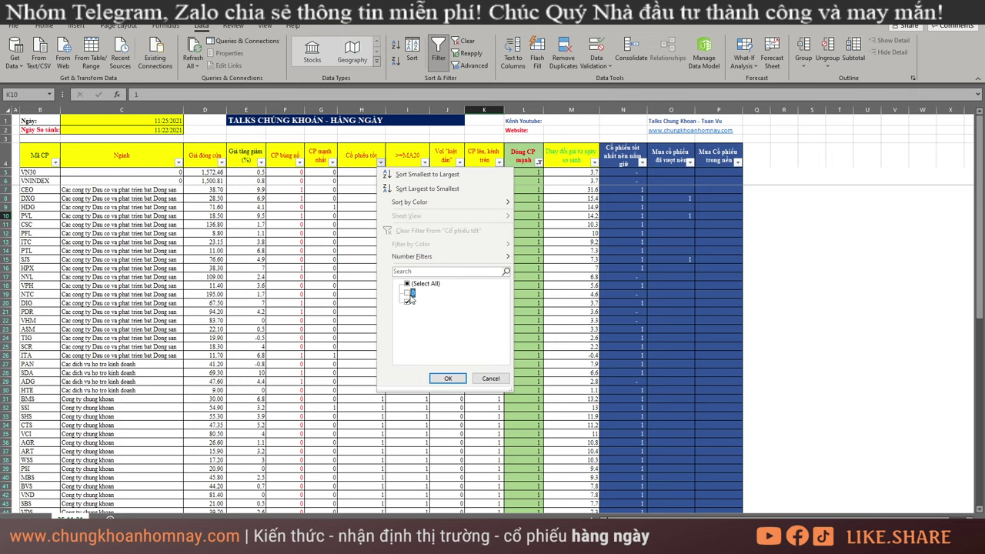
left_click(447, 378)
Step: Narrow the stock table to rows with 1 in the Cổ phiếu tốt nhất nên nắm giữ column
left_click(649, 163)
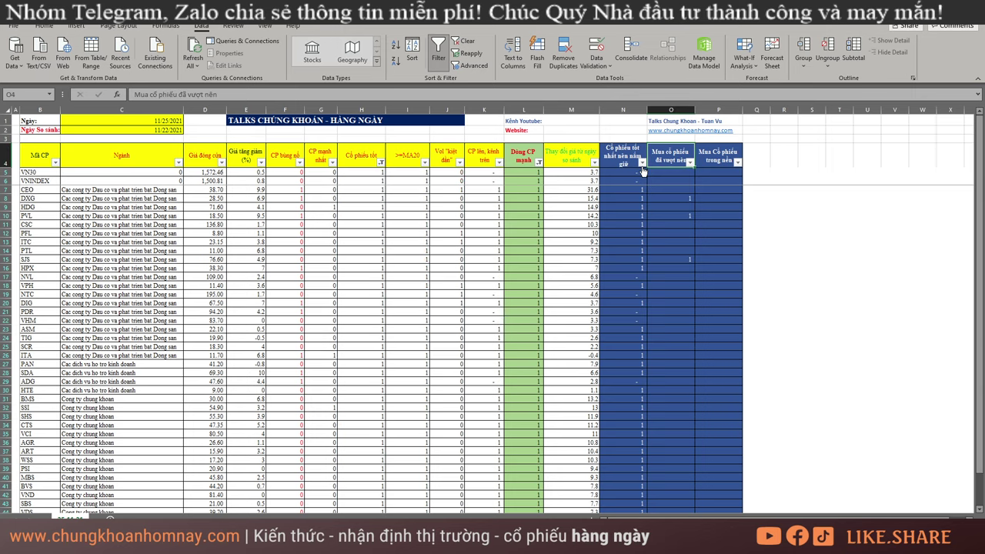
left_click(643, 163)
left_click(669, 292)
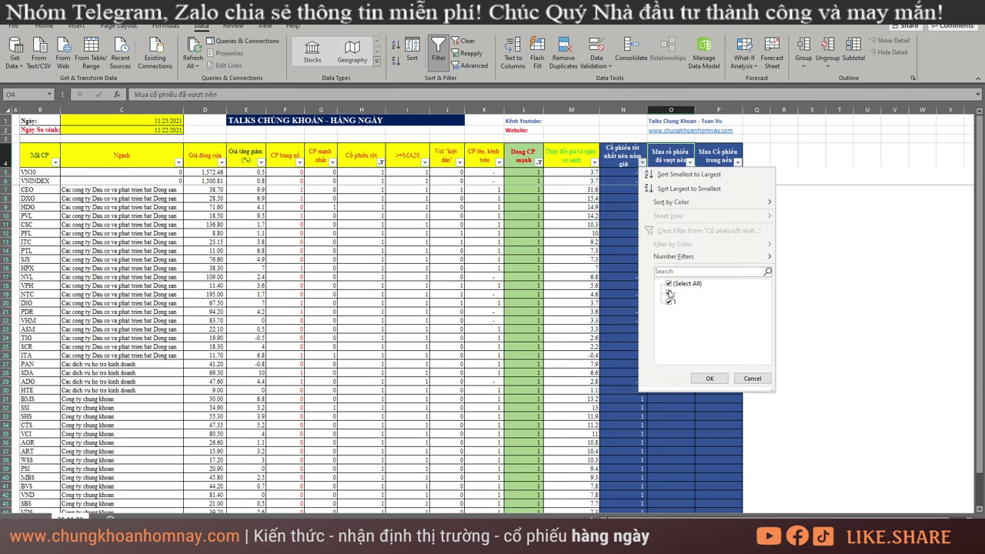
left_click(709, 378)
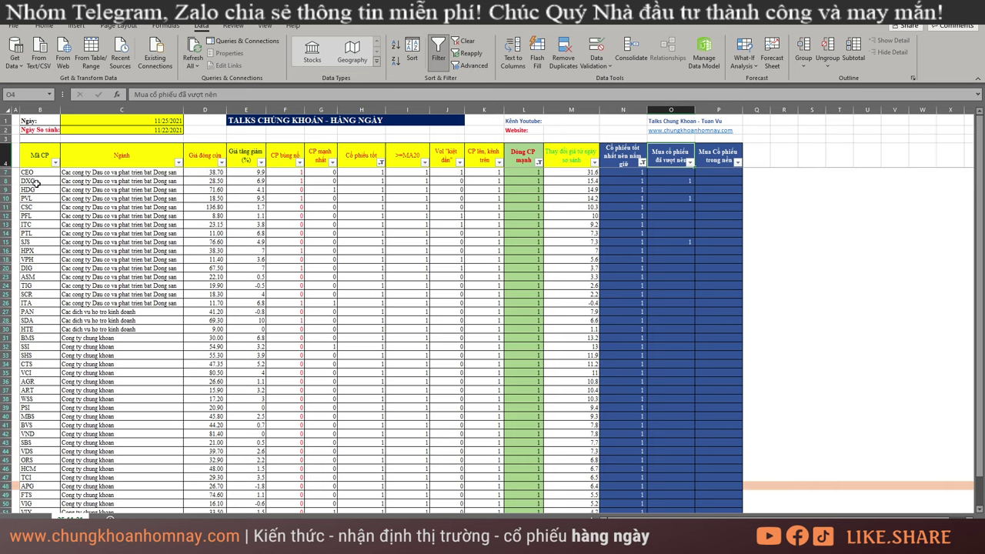
Step: Examine the filtered best-to-hold stocks sector by sector, from real estate and securities through agriculture and seafood to construction
left_click_drag(34, 171, 744, 296)
scroll(371, 373, "down", 1)
scroll(372, 373, "down", 6)
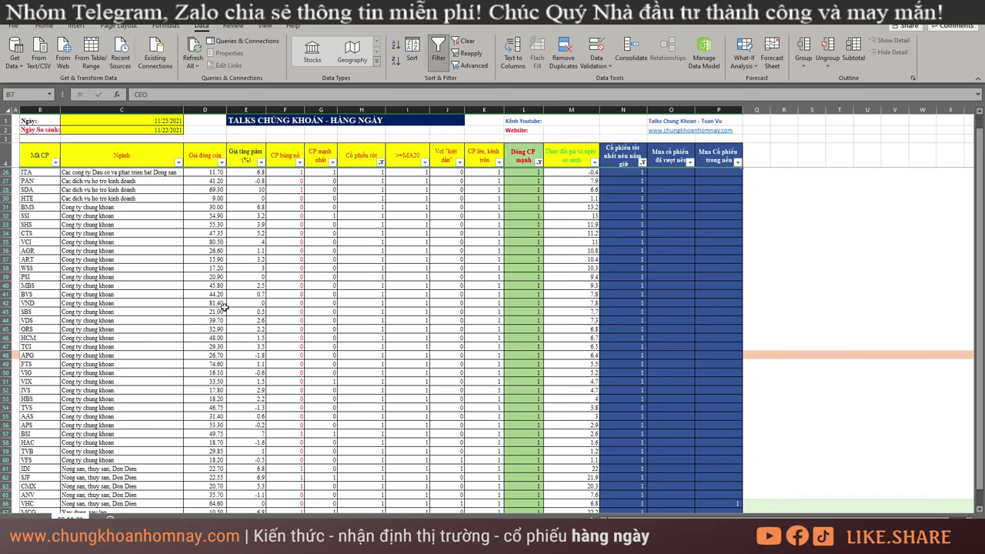
scroll(221, 303, "up", 5)
left_click_drag(31, 283, 720, 477)
scroll(358, 405, "down", 4)
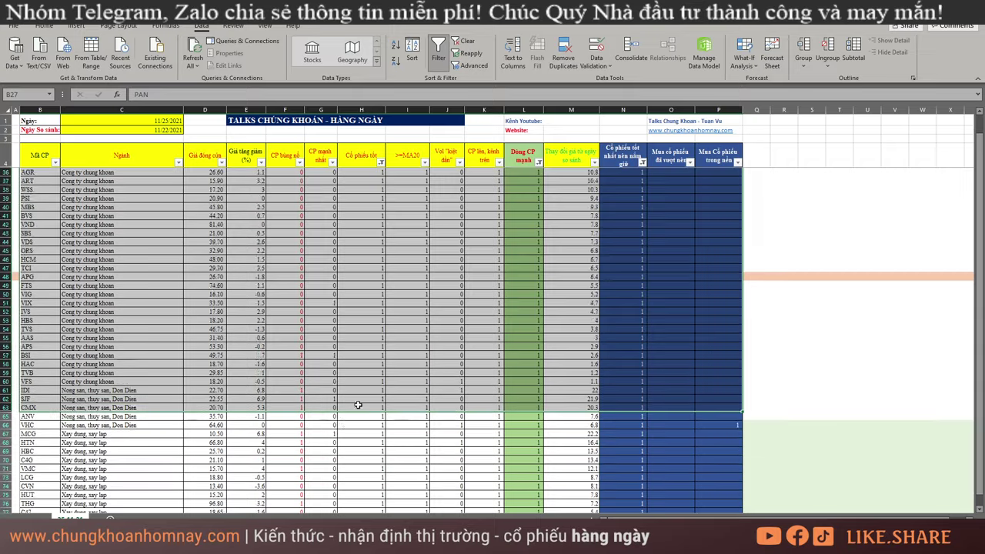
scroll(341, 398, "up", 5)
scroll(245, 397, "down", 12)
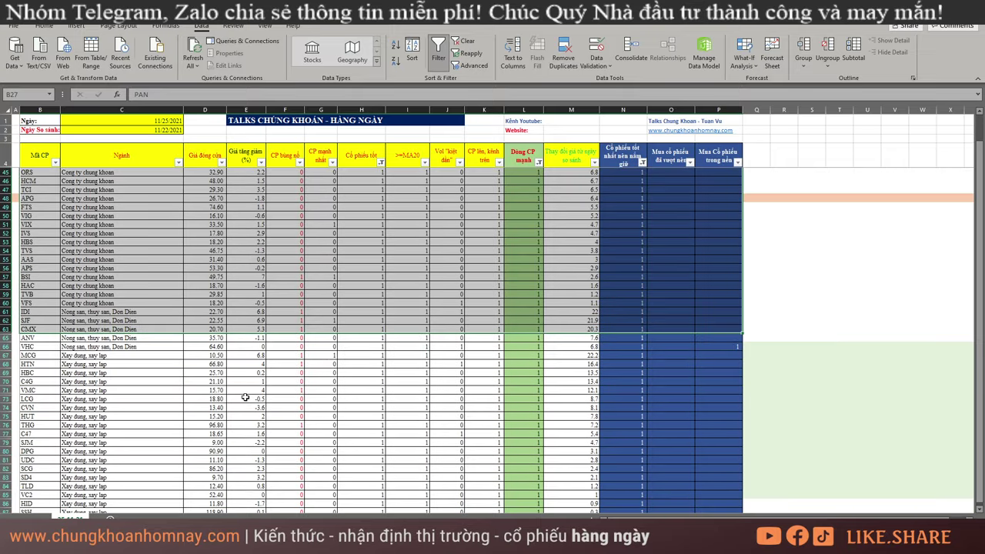
left_click_drag(29, 198, 723, 398)
left_click(568, 364)
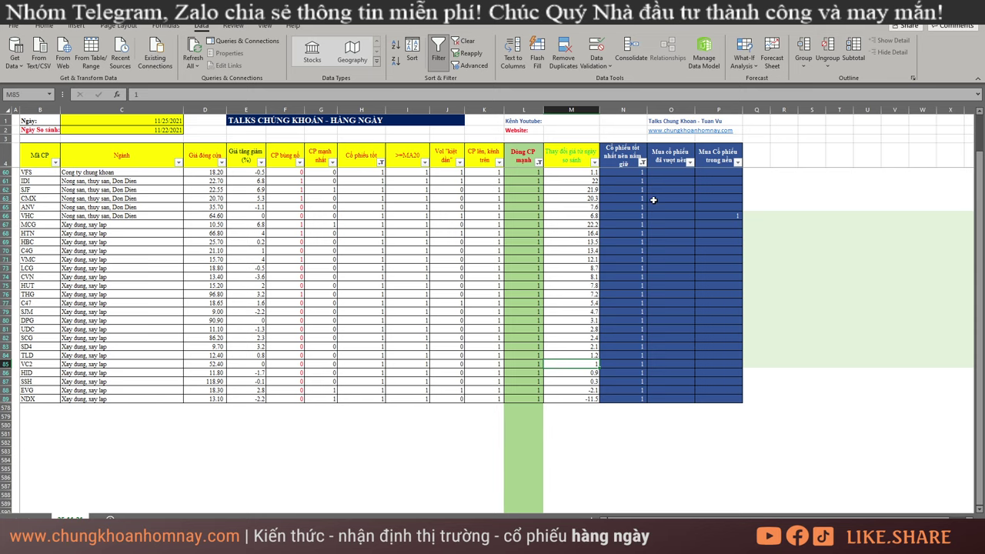
left_click(636, 157)
scroll(631, 231, "up", 18)
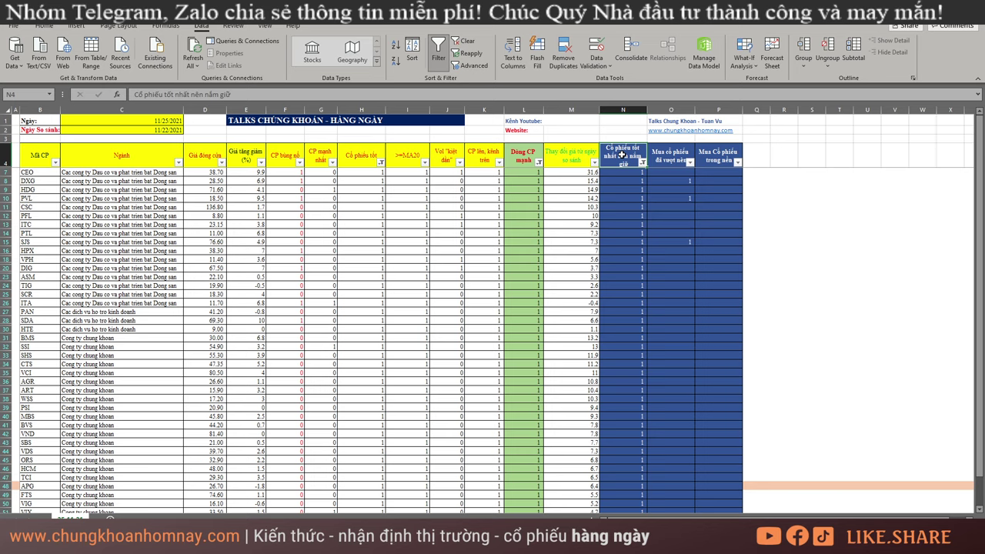
Step: Clear all filters from the stock table and select the Mua cổ phiếu đã vượt nền header
key("alt+a")
key("c")
left_click(677, 216)
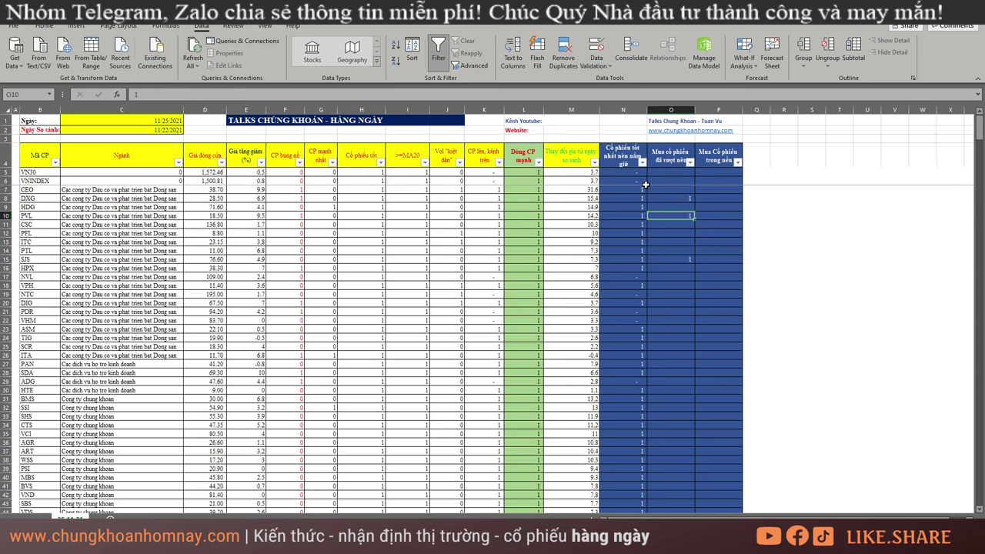
left_click(690, 162)
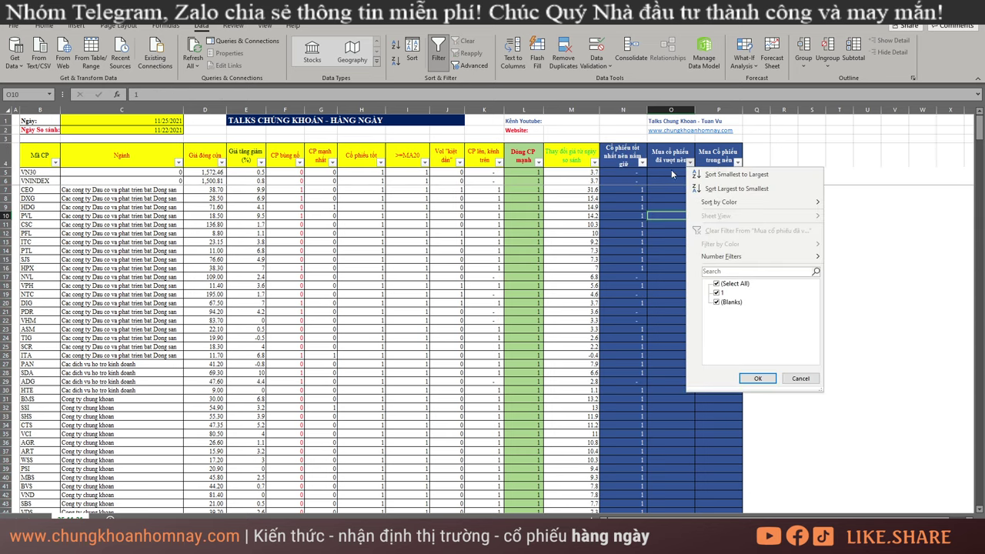
key("Escape")
left_click(684, 166)
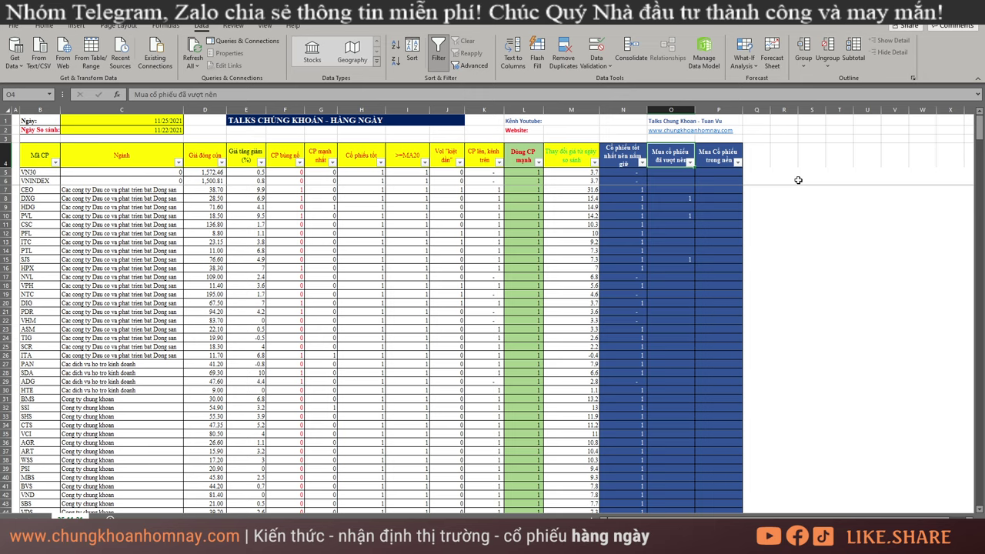
Step: Filter the Mua cổ phiếu đã vượt nền column to 1 and review the matching stock rows
left_click(691, 163)
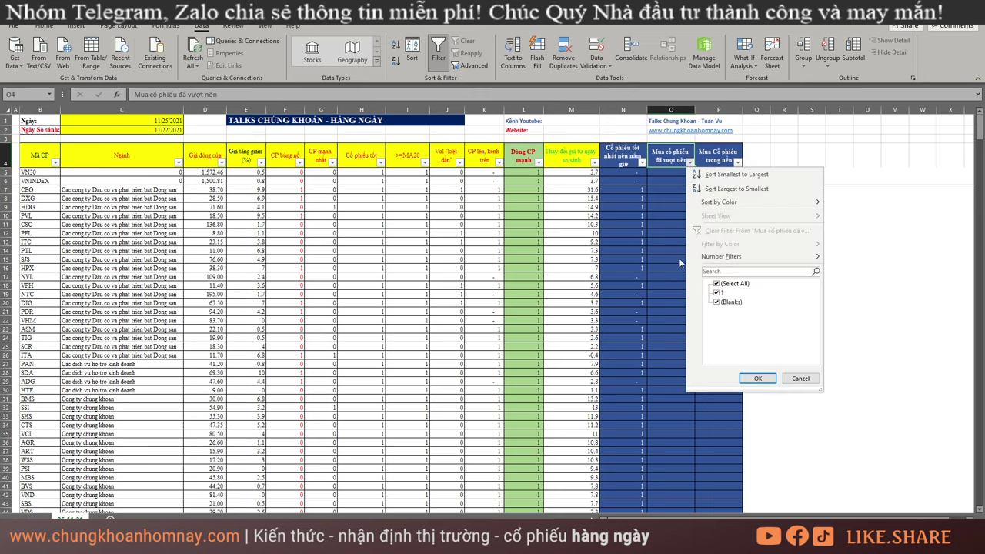
left_click(718, 285)
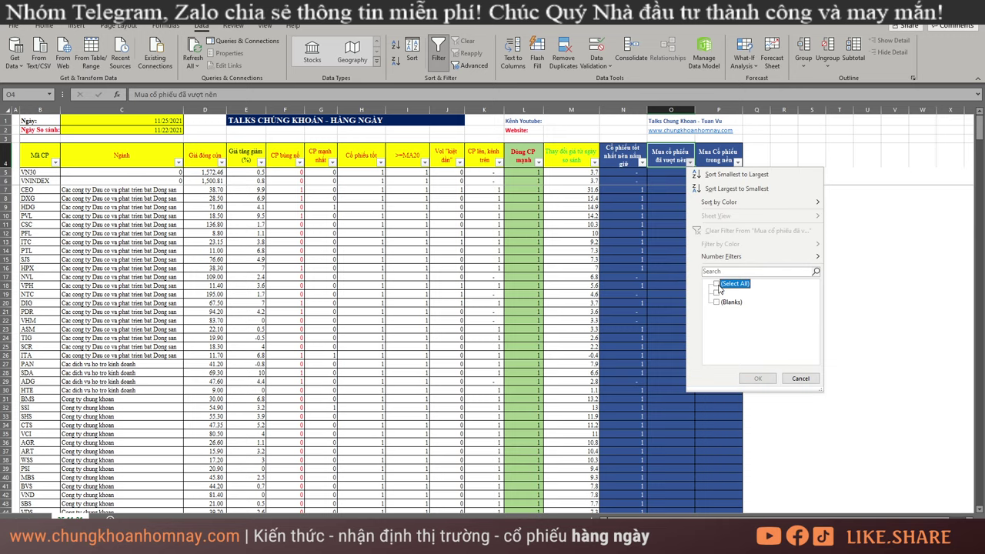
left_click(717, 293)
left_click(758, 377)
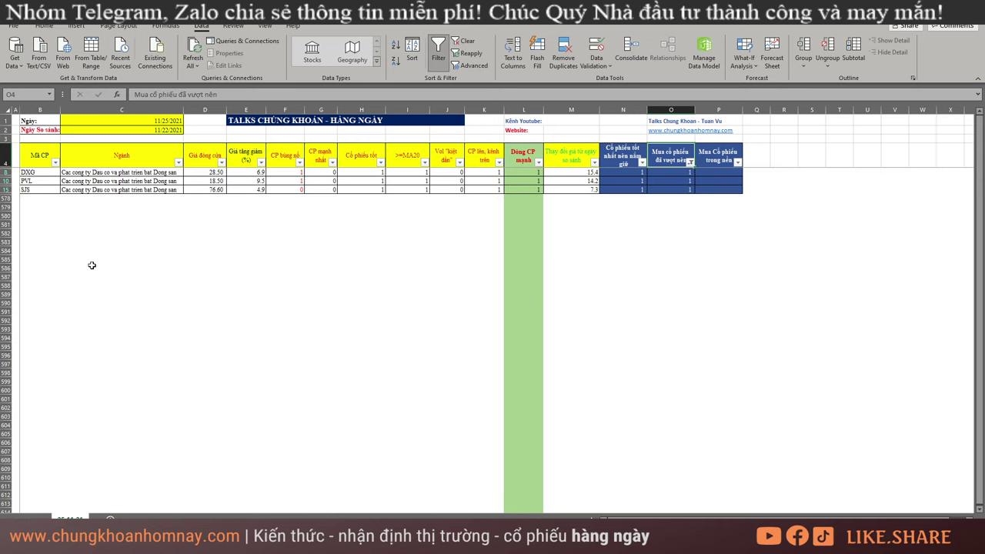
left_click(42, 174)
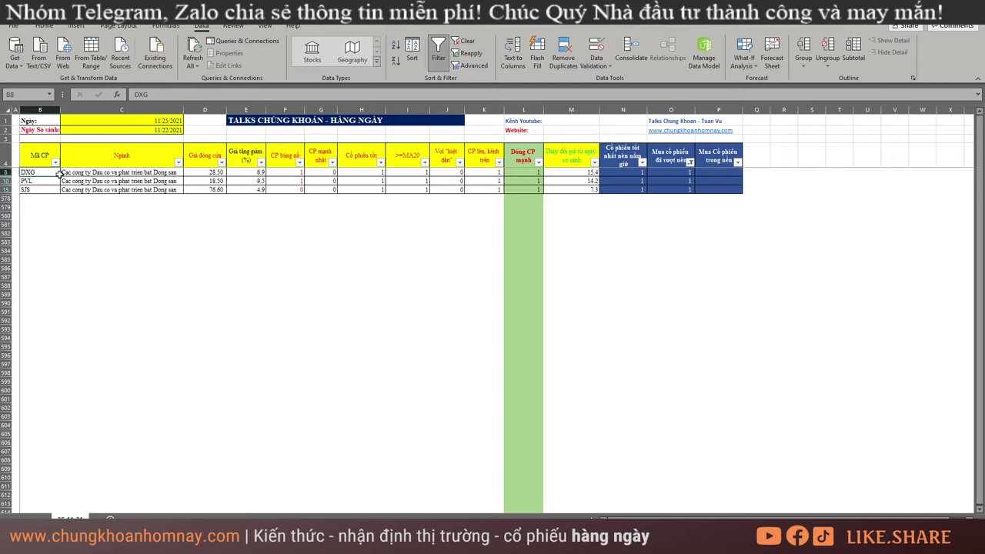
left_click_drag(60, 174, 688, 188)
left_click(677, 205)
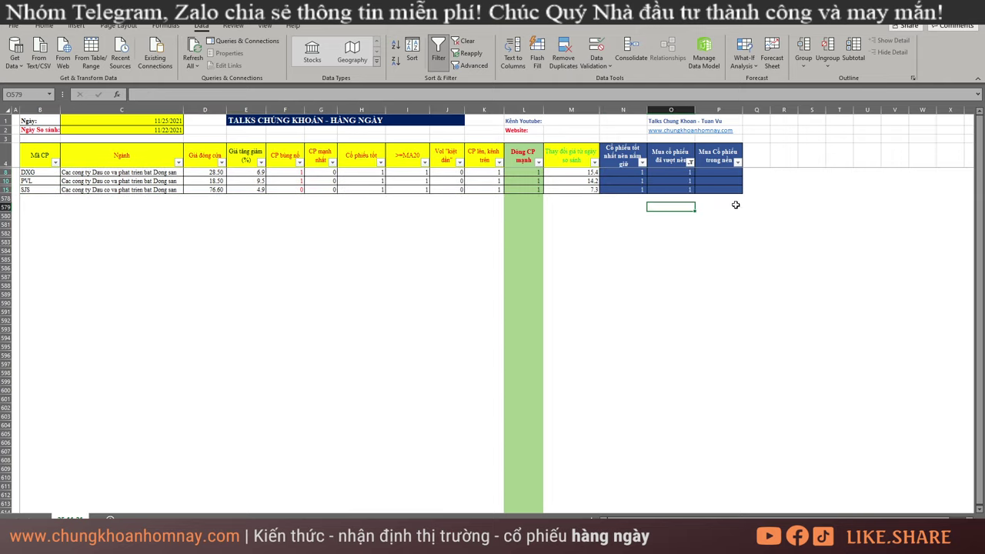
Step: Remove the Mua cổ phiếu đã vượt nền filter and filter the Mua Cổ phiếu trong nền column to 1
key("ctrl+z")
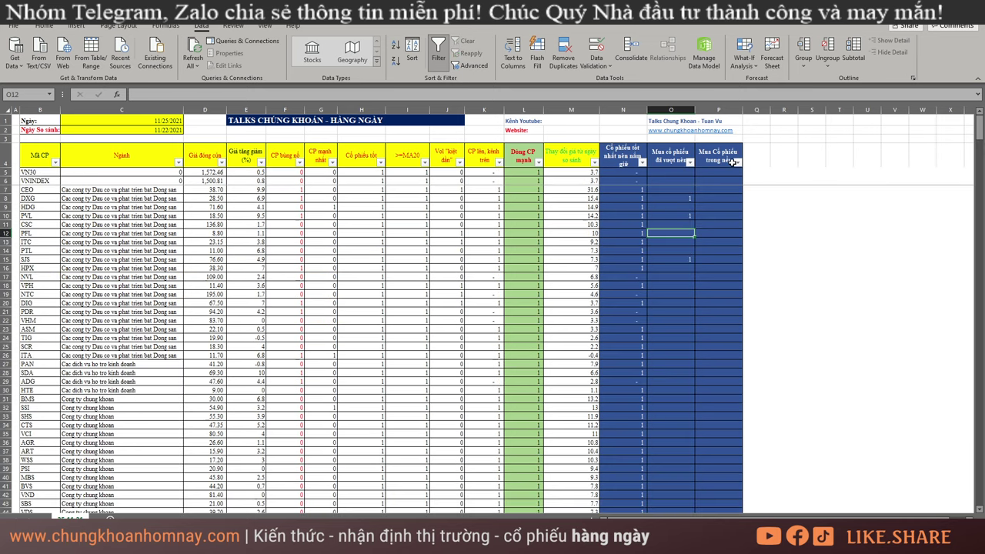
left_click(737, 162)
left_click(776, 284)
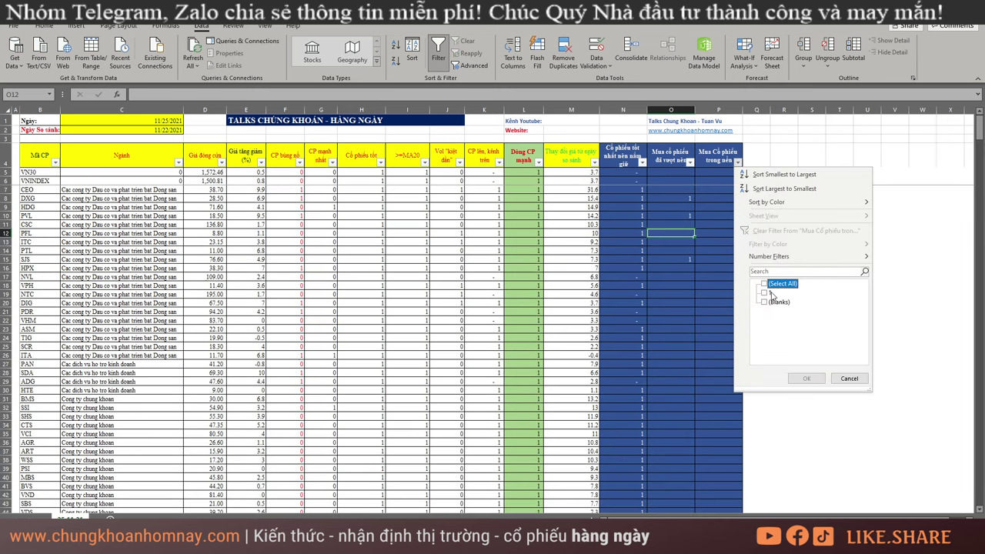
left_click(765, 292)
left_click(806, 378)
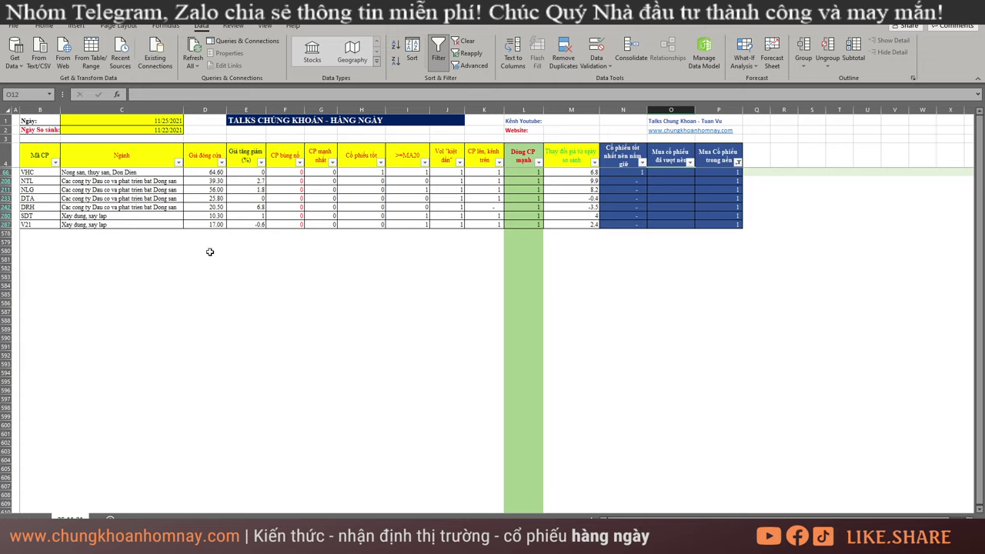
Step: Examine the filtered in-base stocks, comparing their sectors, closing prices and Cổ phiếu tốt nhất nên nắm giữ values
left_click_drag(42, 172, 171, 221)
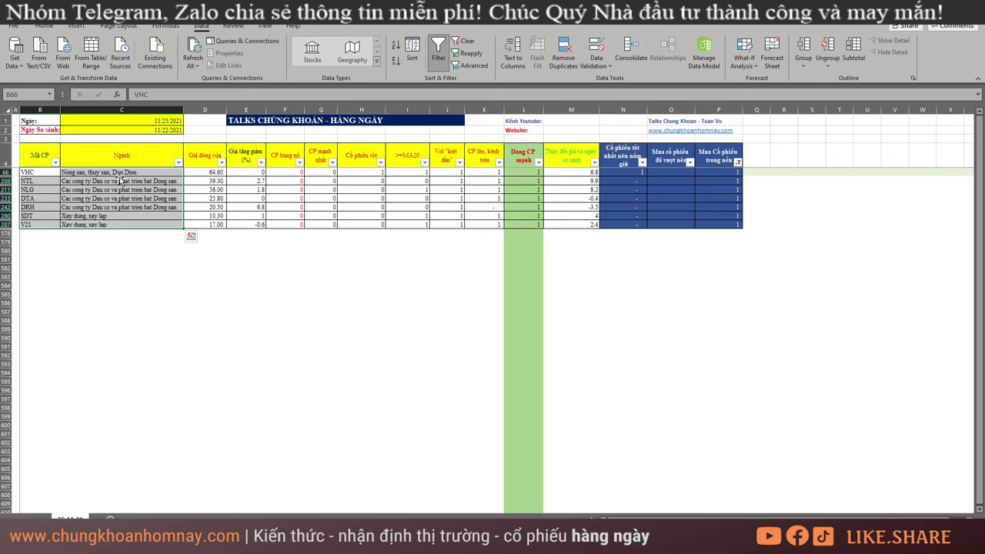
left_click_drag(108, 217, 743, 235)
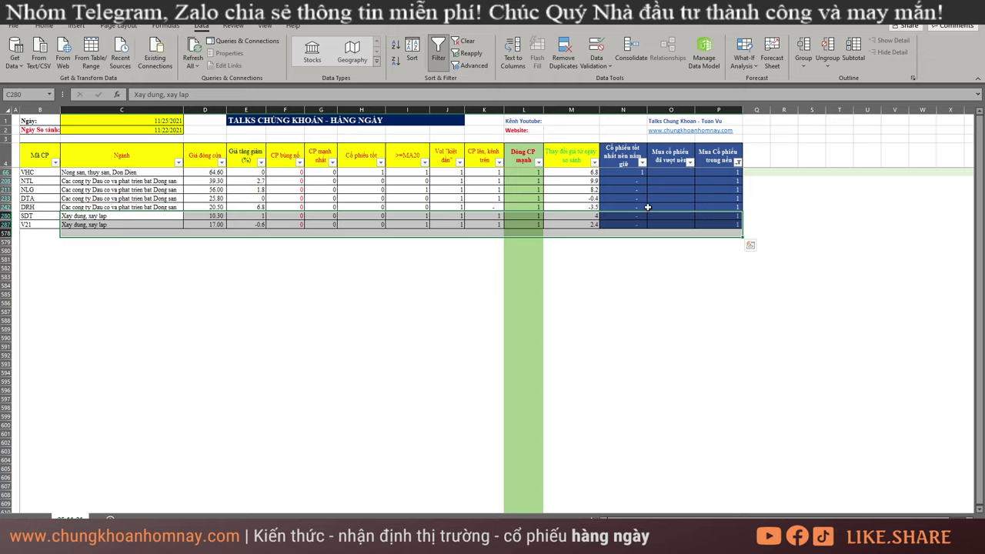
left_click_drag(36, 172, 725, 217)
left_click(642, 179)
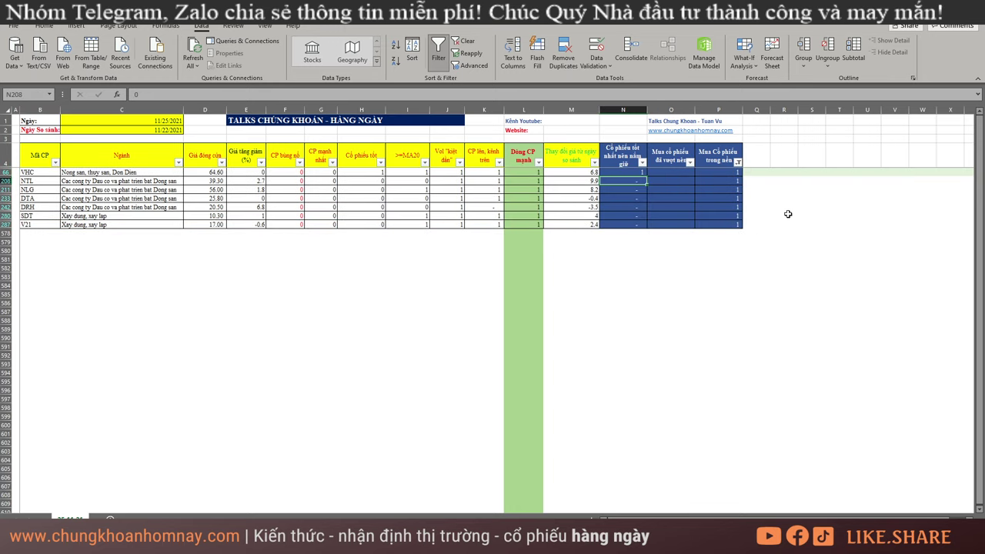
left_click(724, 181)
left_click_drag(722, 181, 27, 223)
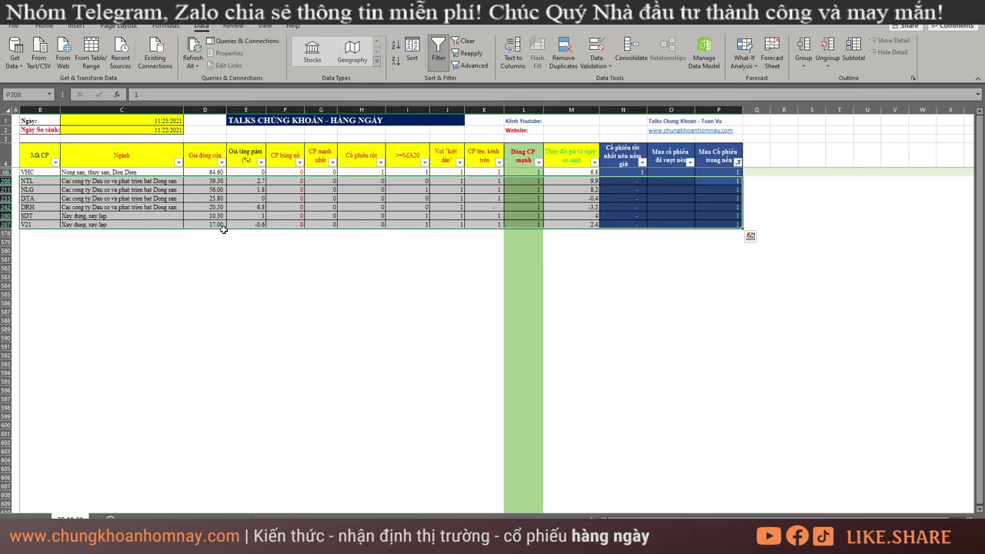
left_click(284, 248)
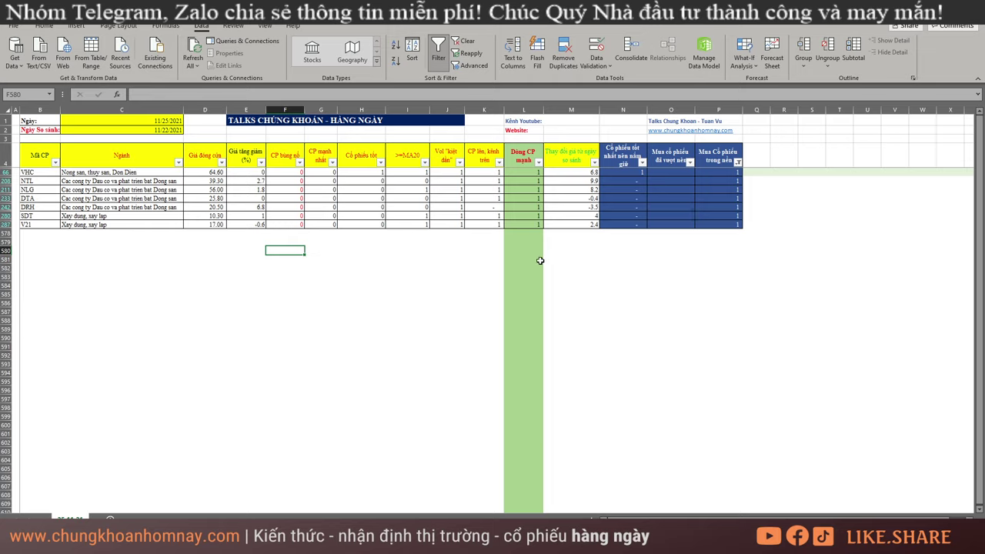
left_click_drag(204, 174, 203, 267)
Step: Clear the Mua Cổ phiếu trong nền filter to restore the full stock table
key("alt")
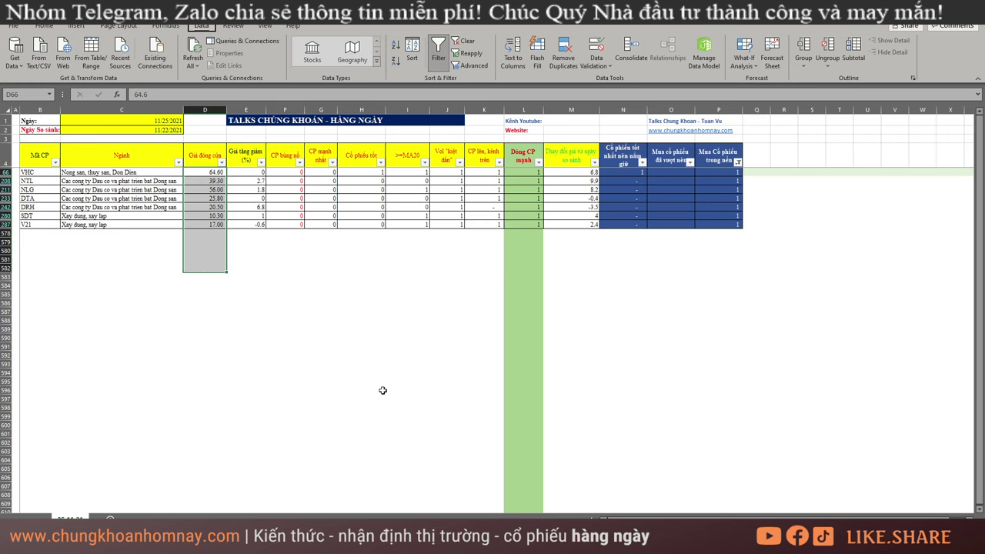
key("a")
key("c")
left_click(398, 250)
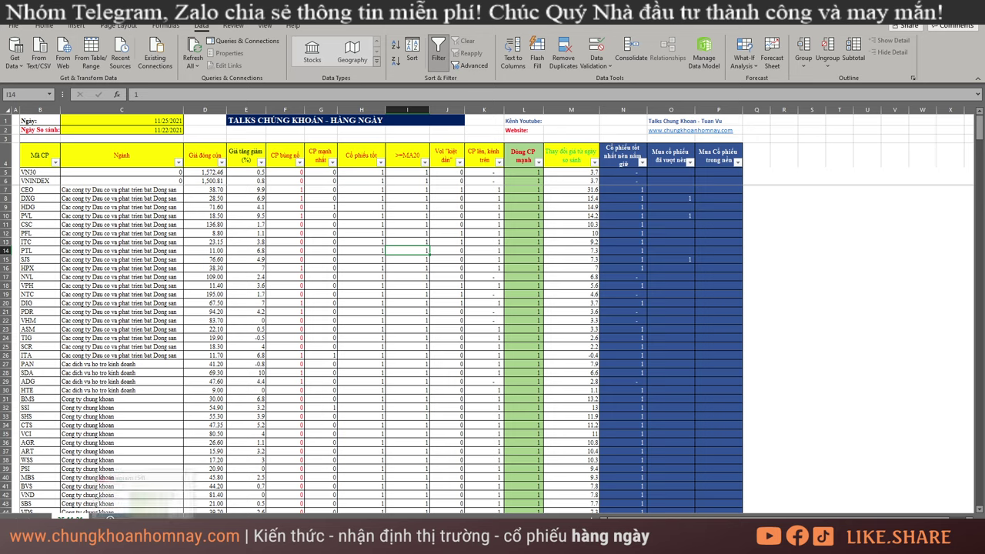
left_click(376, 266)
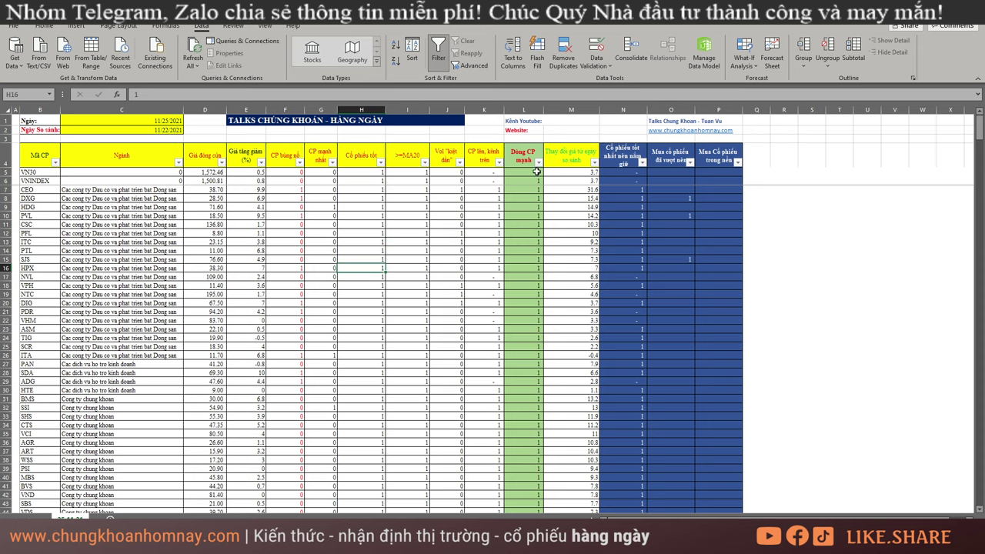
left_click(454, 259)
left_click(524, 225)
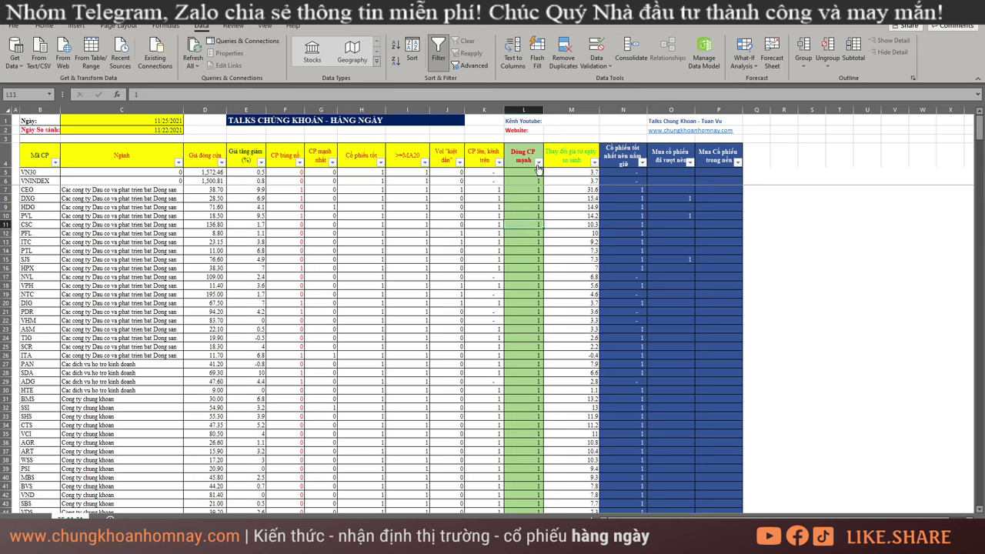
Step: Filter the Cổ phiếu tốt nhất nên nắm giữ column to 1 and look through the remaining stock rows
left_click(538, 161)
left_click(642, 162)
left_click(642, 162)
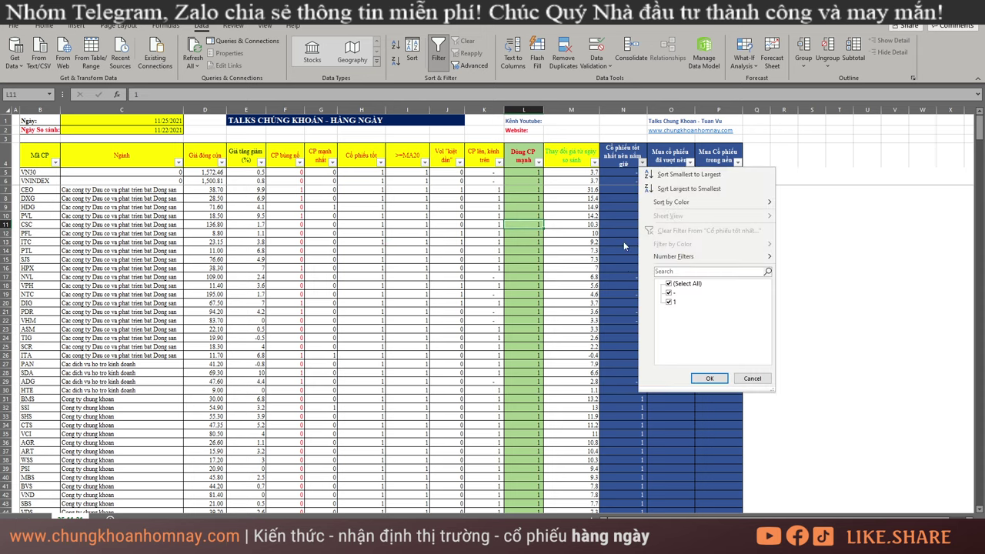
left_click(677, 285)
left_click(670, 302)
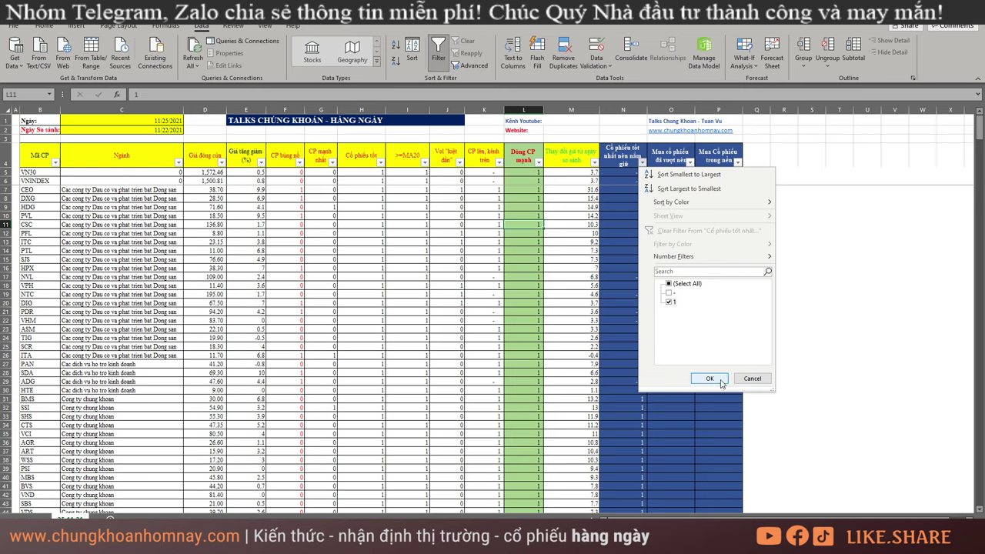
left_click(715, 378)
scroll(197, 281, "down", 20)
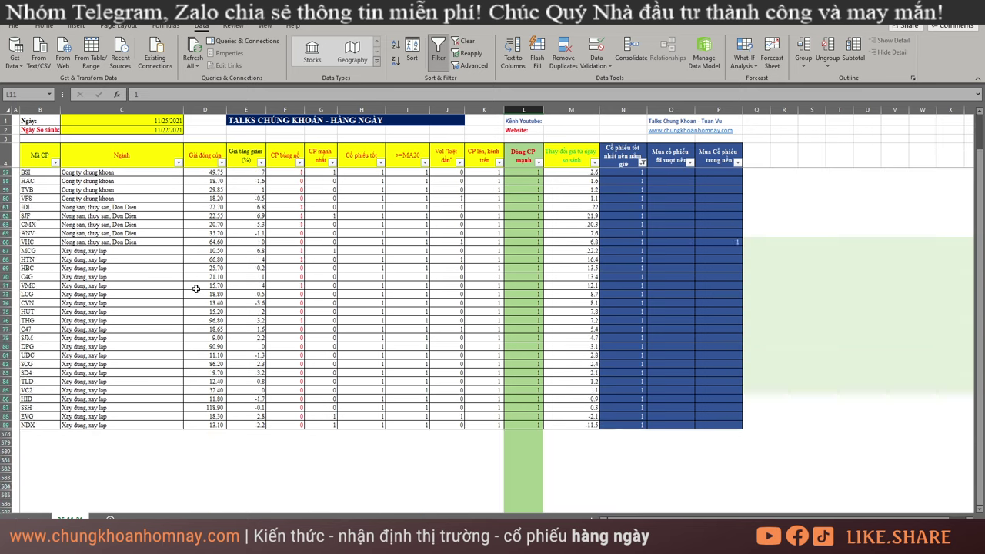
scroll(195, 303, "up", 5)
Step: Switch to AmiBroker and widen the Analysis4 window across the chart so its result columns can be read
mouse_move(125, 531)
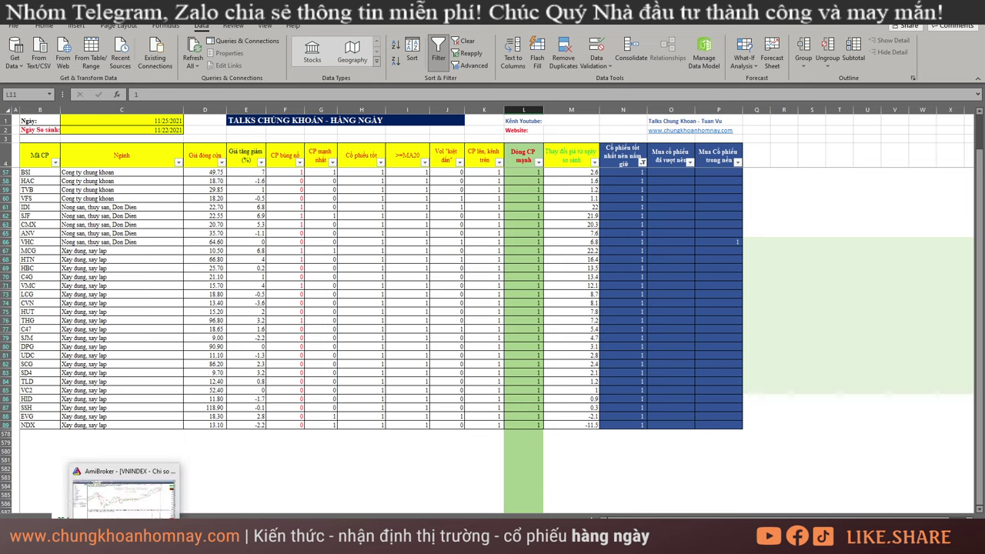
left_click(126, 493)
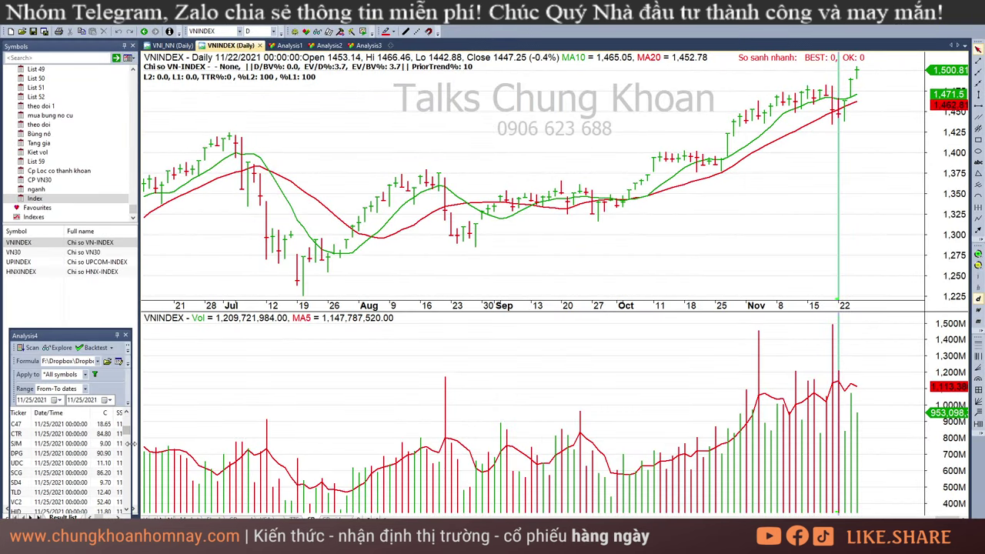
left_click_drag(131, 447, 721, 454)
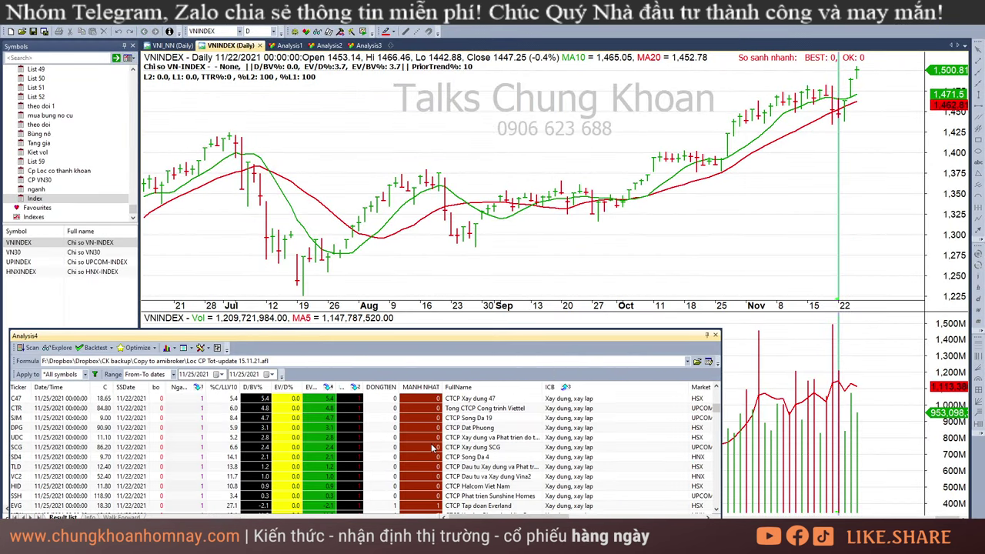
Step: Sort the Analysis4 results on four levels: the narrow column before DONGTIEN, Nganhmanh, ICB and EV/BV%, in that order
left_click(475, 389)
left_click(356, 389)
left_click(358, 389)
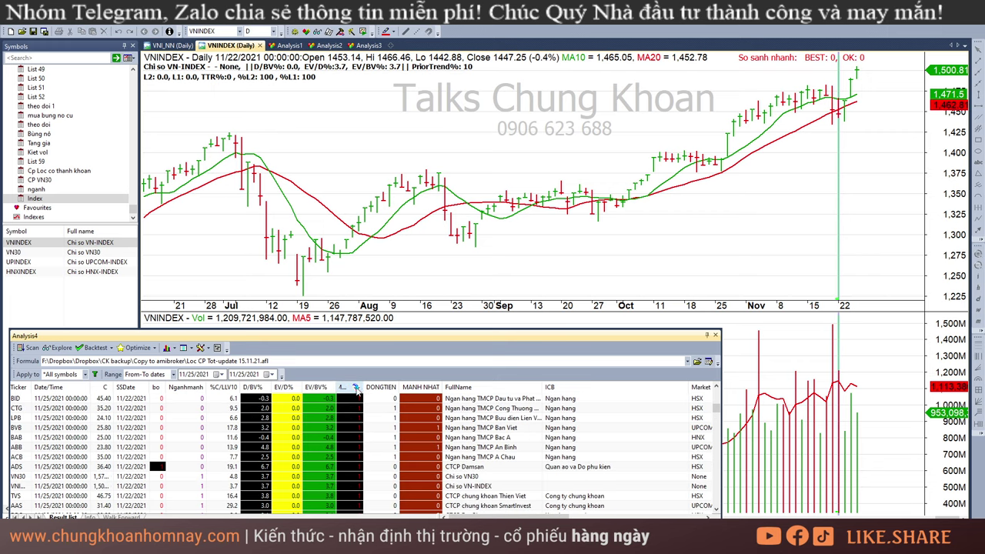
right_click(192, 389)
left_click(220, 428)
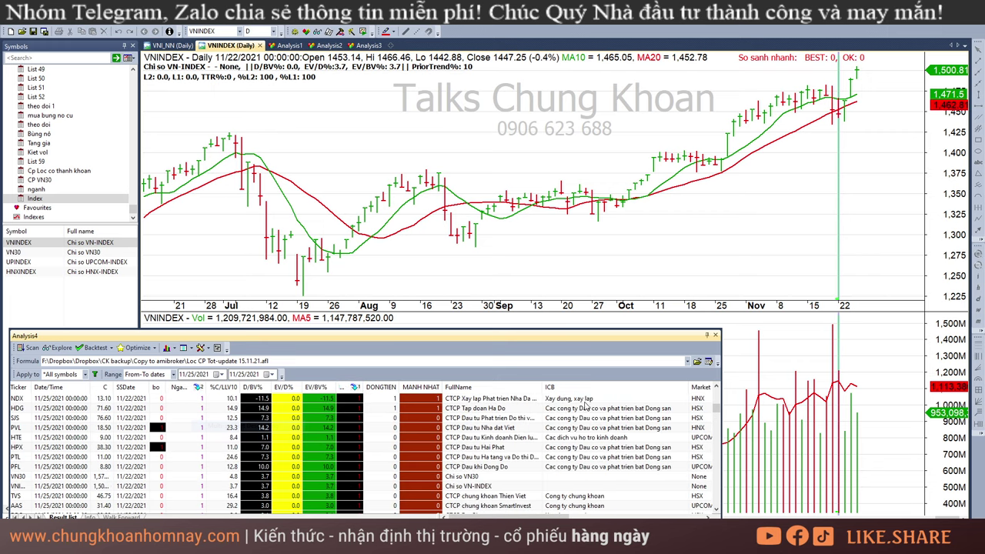
right_click(570, 387)
left_click(616, 413)
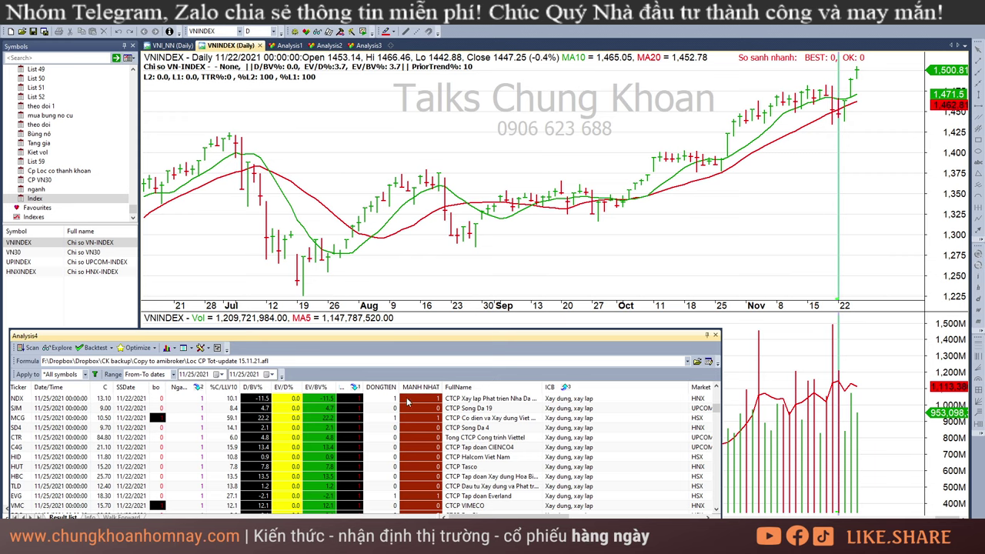
right_click(319, 387)
left_click(373, 427)
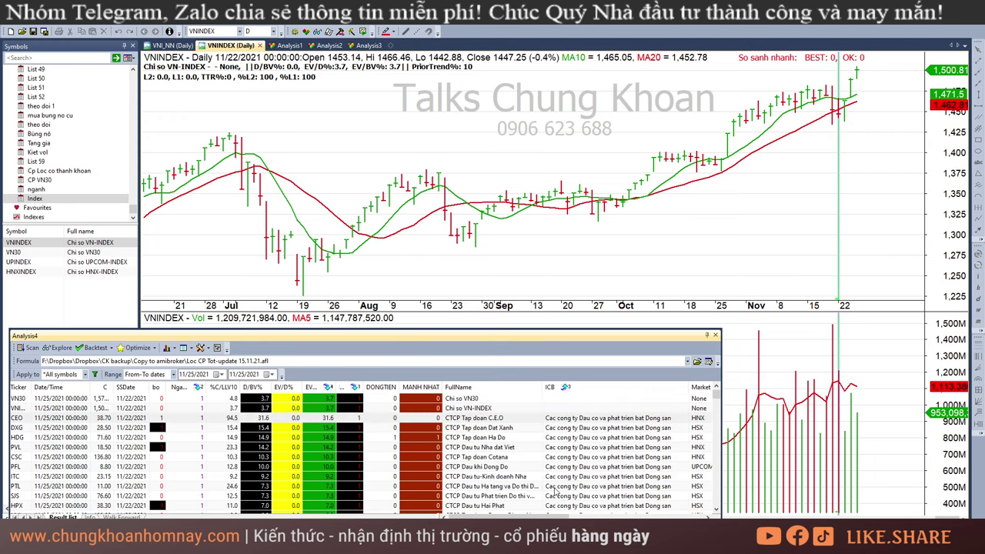
Step: Bring the Market and C/C-1 columns of the results into view and examine the PVL and CEO price charts
left_click_drag(509, 516, 538, 516)
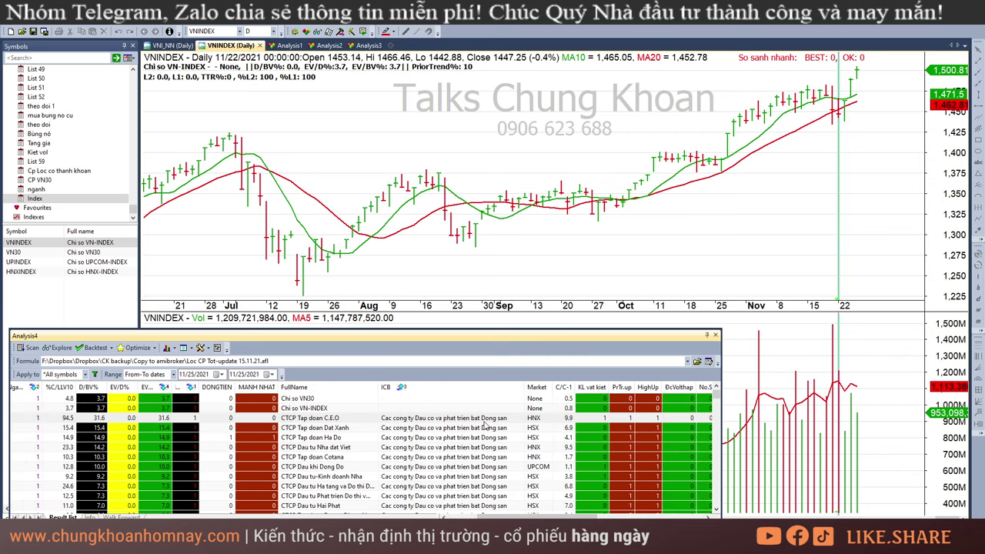
left_click(485, 421)
left_click(502, 448)
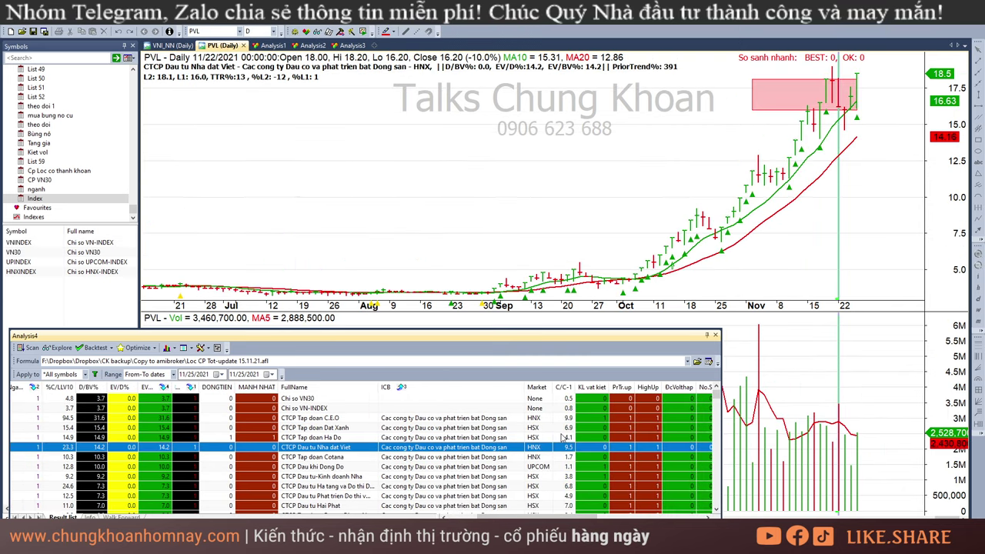
left_click(508, 420)
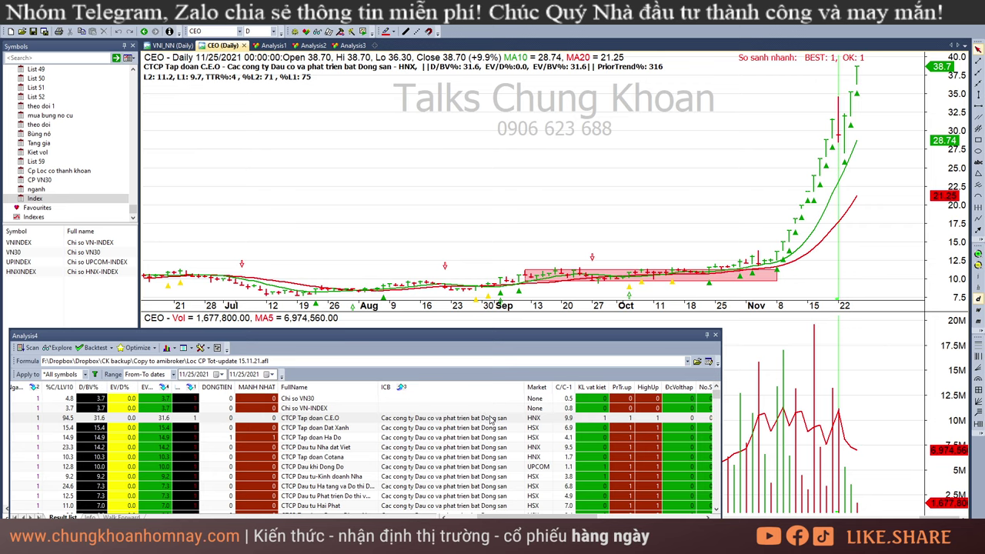
left_click(490, 420)
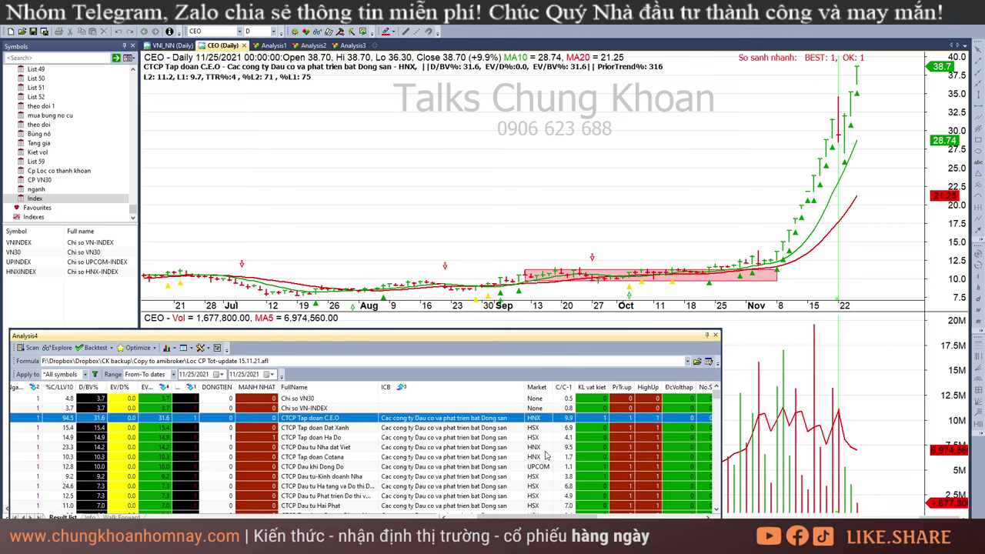
Step: Examine the DXG and HDG charts against their base zones, inspecting HDG's 11/24/2021 bar
key("Down")
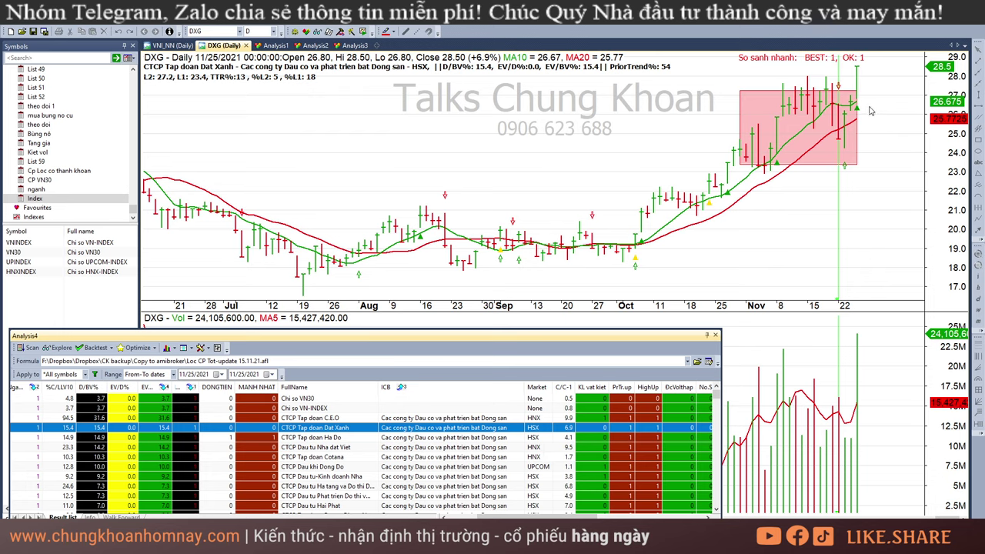
left_click(570, 439)
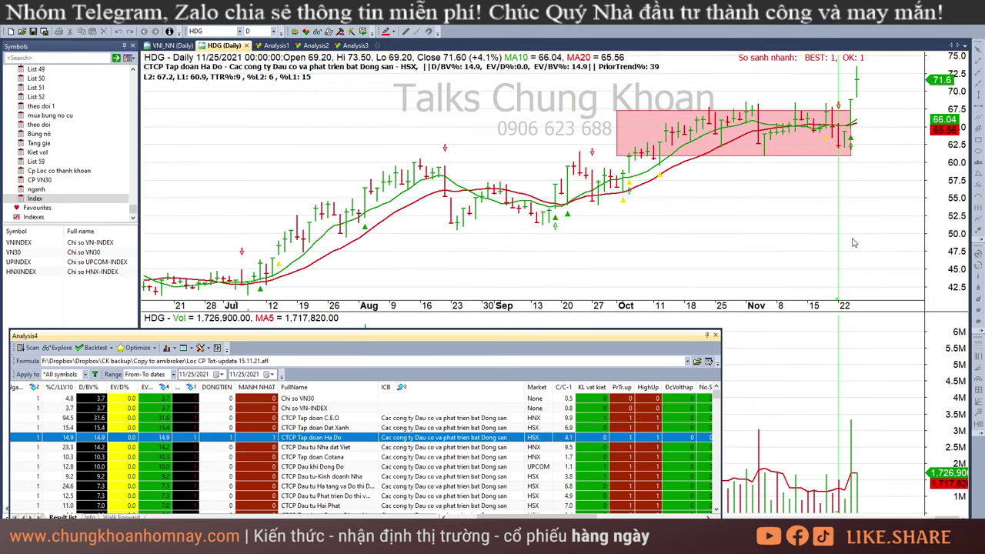
left_click(856, 177)
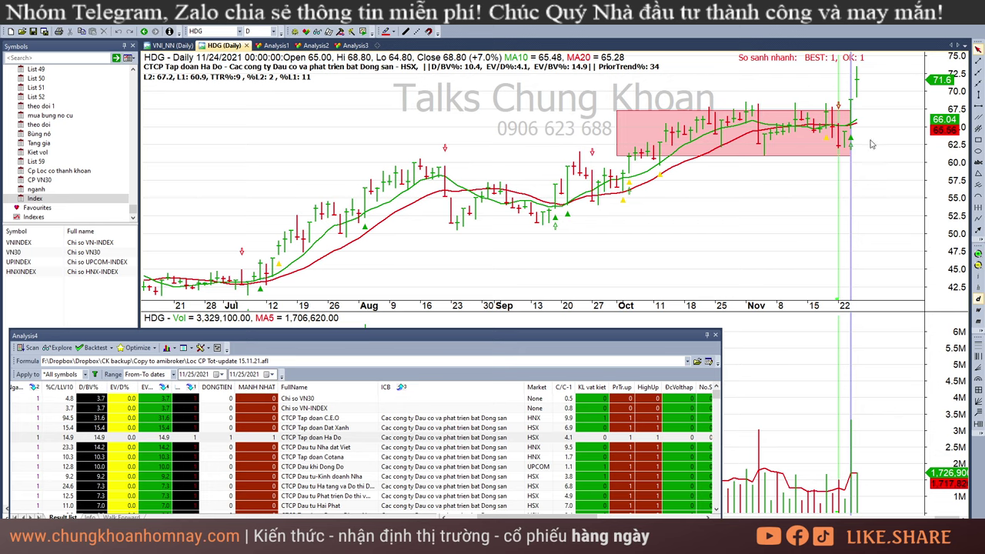
left_click(887, 84)
Step: Examine the PVL and CSC charts, stepping through CSC's daily bars from 11/19/2021 onward
left_click(405, 447)
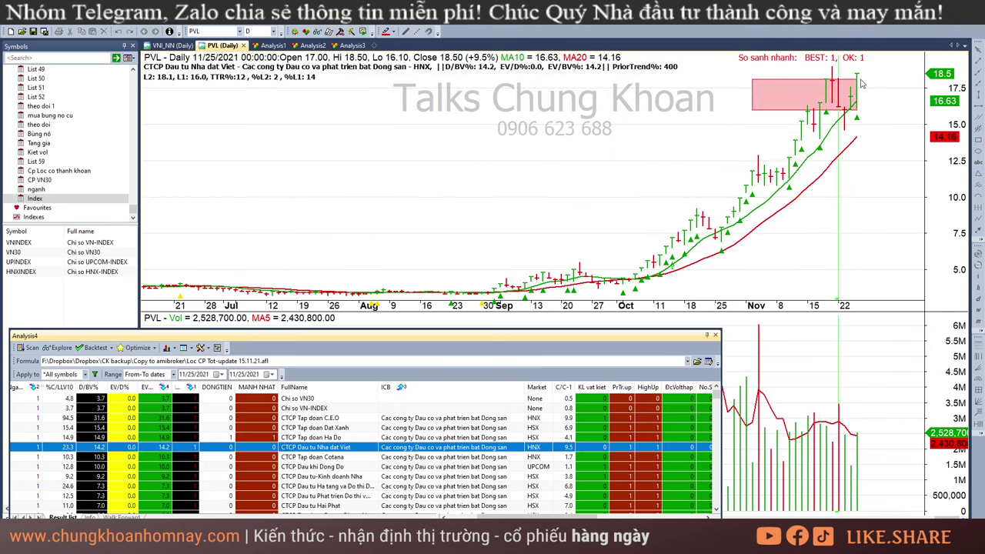
key("Down")
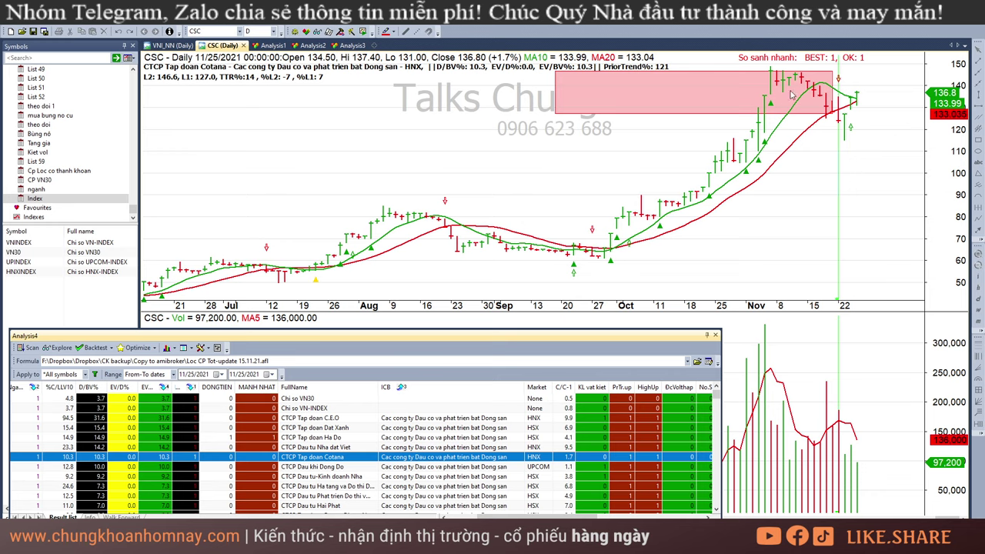
left_click(842, 135)
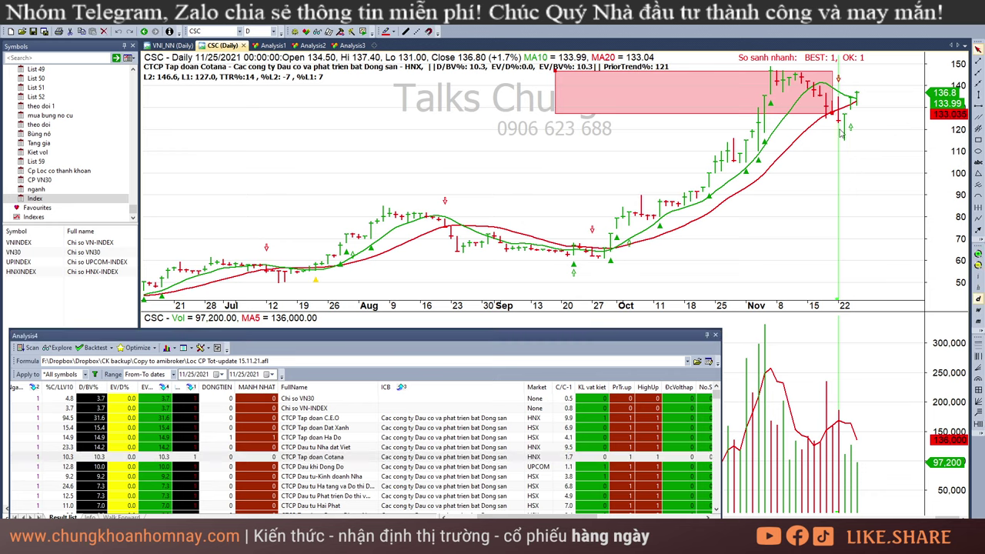
left_click(842, 148)
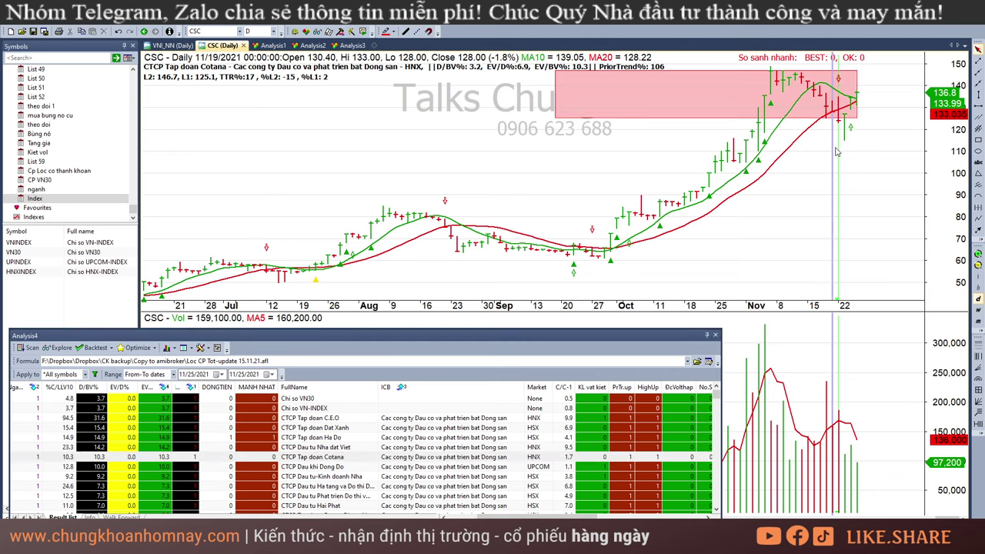
key("Right")
key("Right")
key("Right")
key("Right")
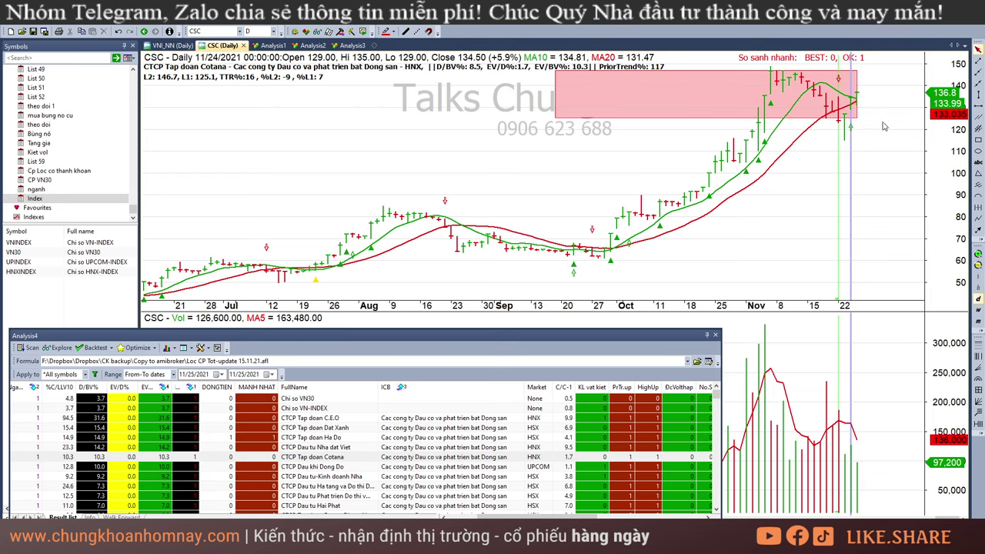
Step: Compare the PFL, ITC and PTL charts, checking price against the base zones and moving averages
left_click(412, 467)
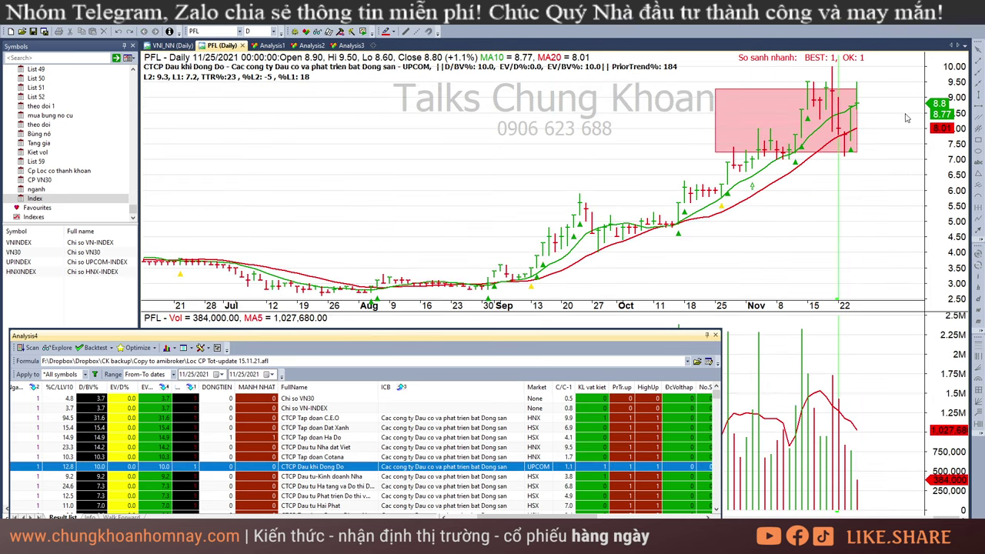
key("Down")
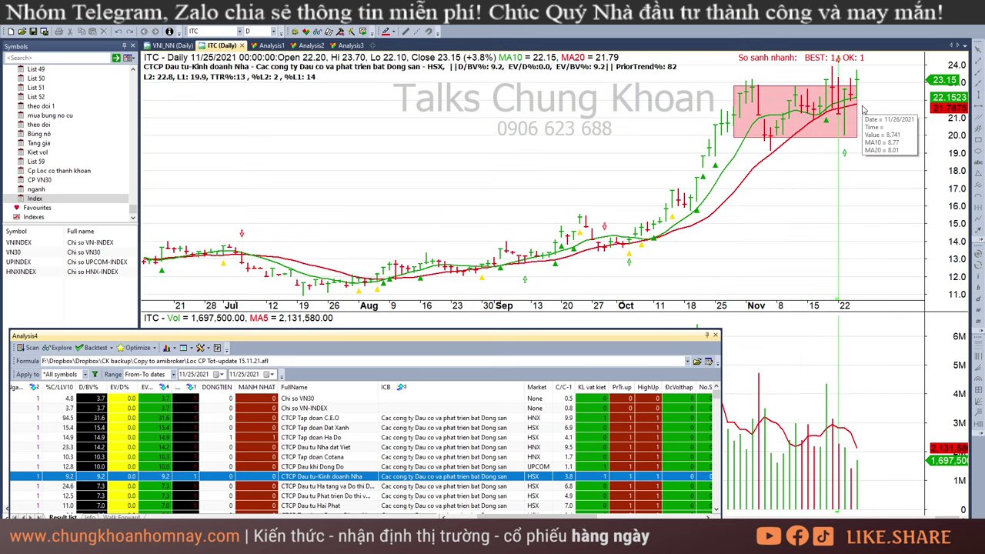
key("Up")
key("Down")
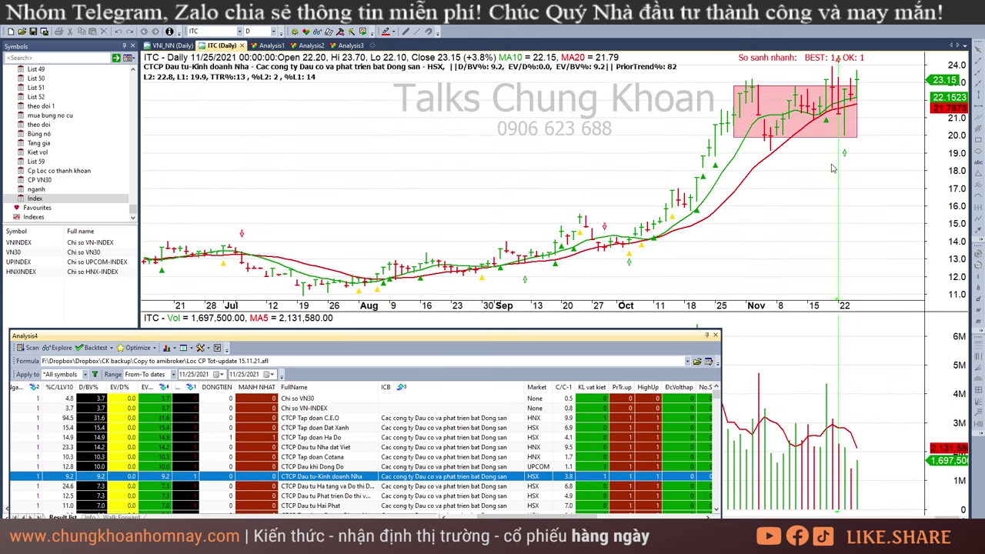
key("Down")
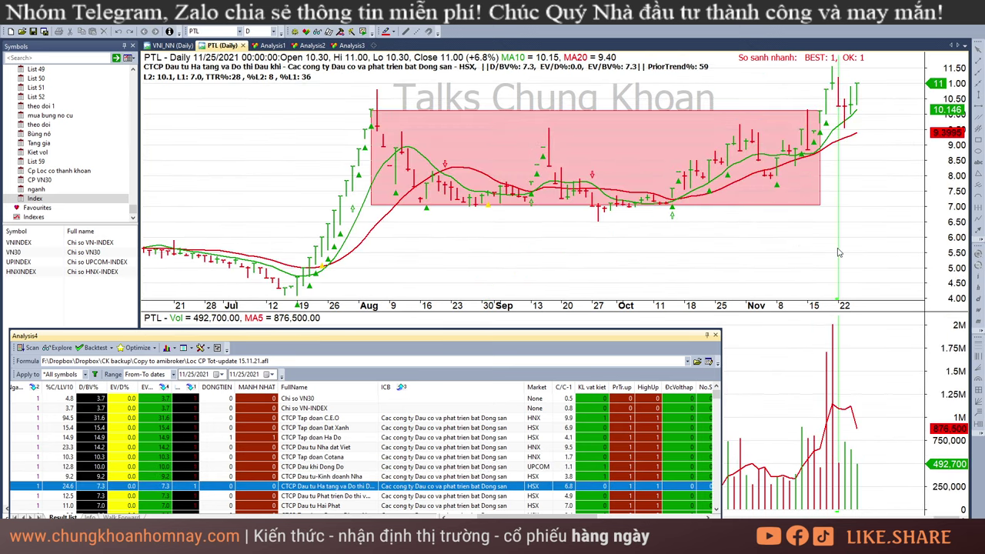
Step: Open the SJS chart and inspect its daily bars between 11/23/2021 and 11/25/2021
key("Down")
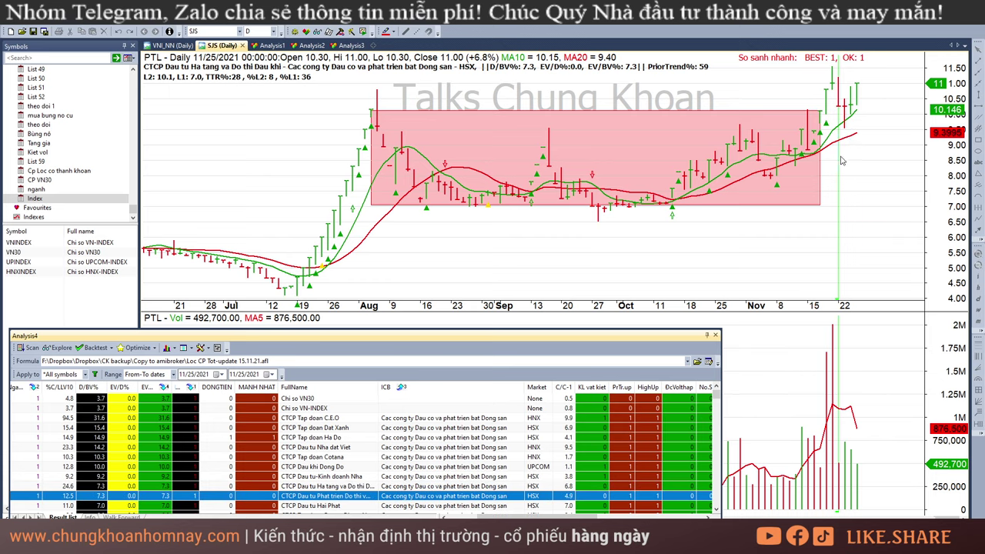
left_click(862, 75)
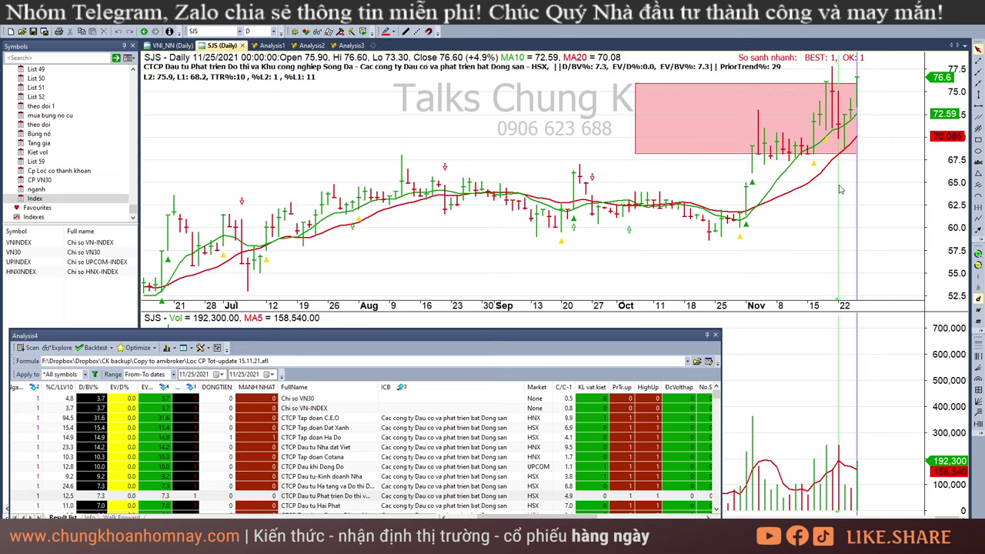
key("Left")
key("Left")
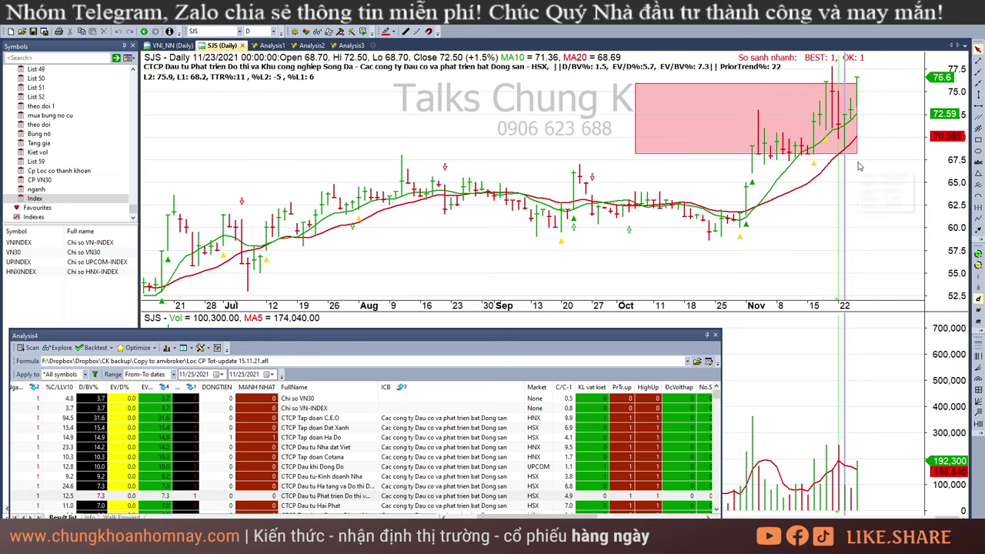
left_click(856, 168)
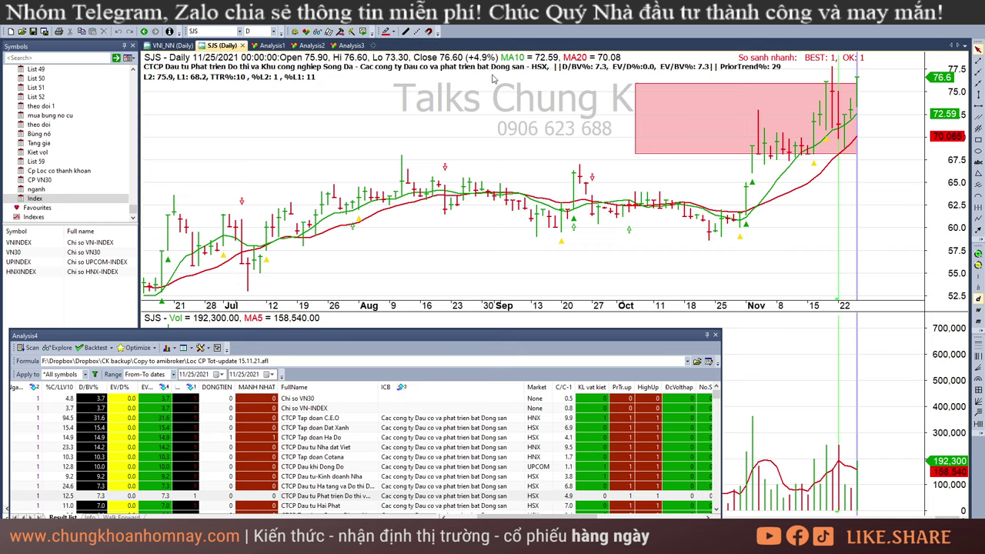
Step: Continue down the real-estate results and examine the HPX, VPH and NTC charts
left_click(334, 510)
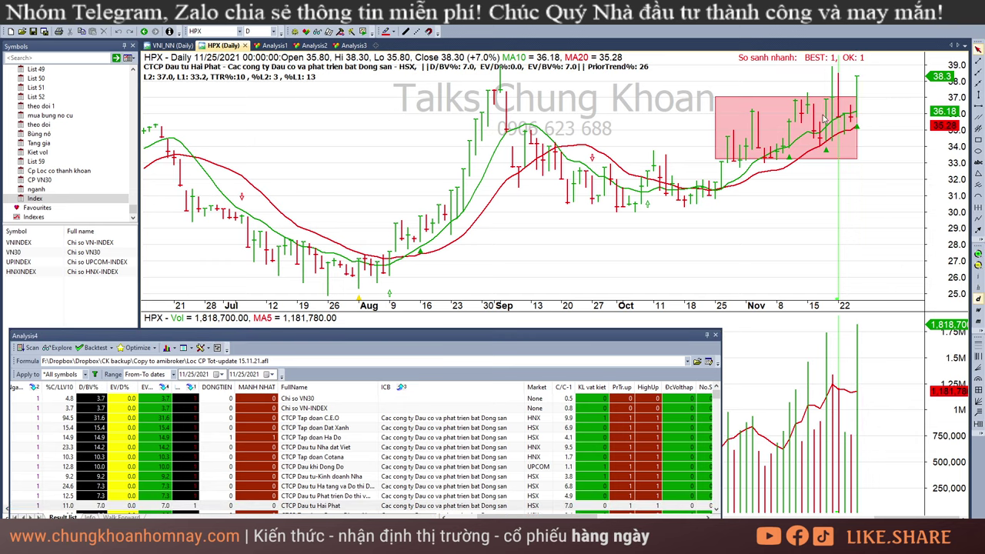
scroll(404, 512, "down", 1)
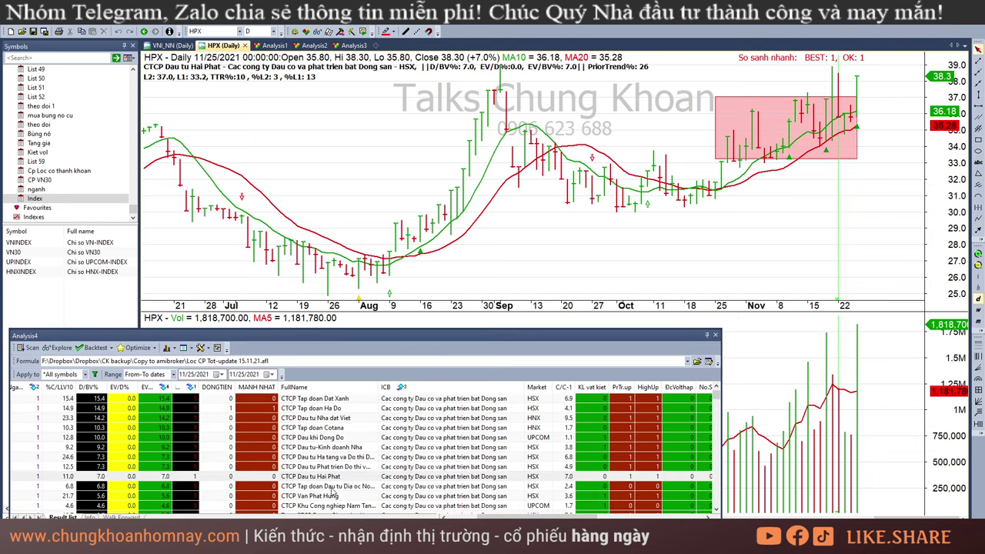
left_click(325, 486)
key("Down")
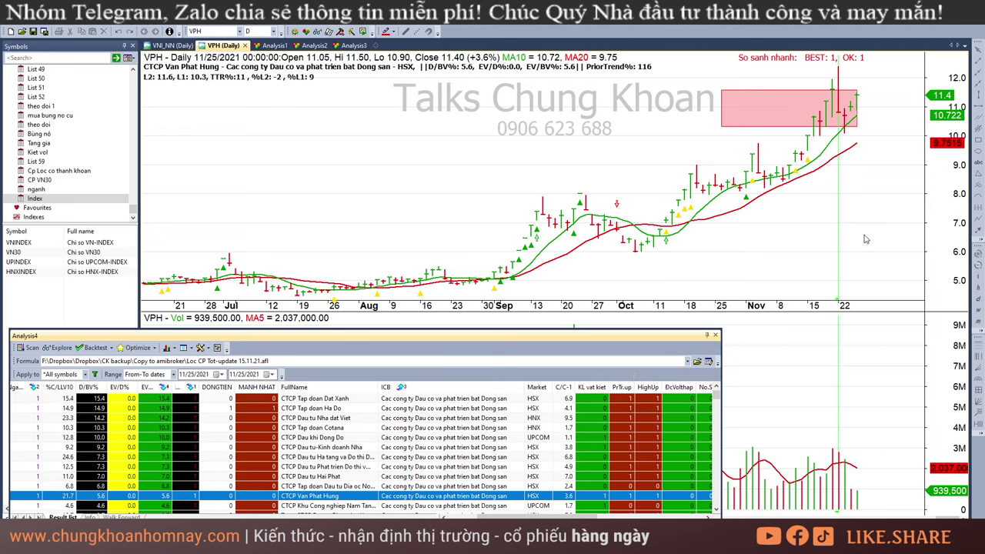
left_click_drag(840, 191, 889, 187)
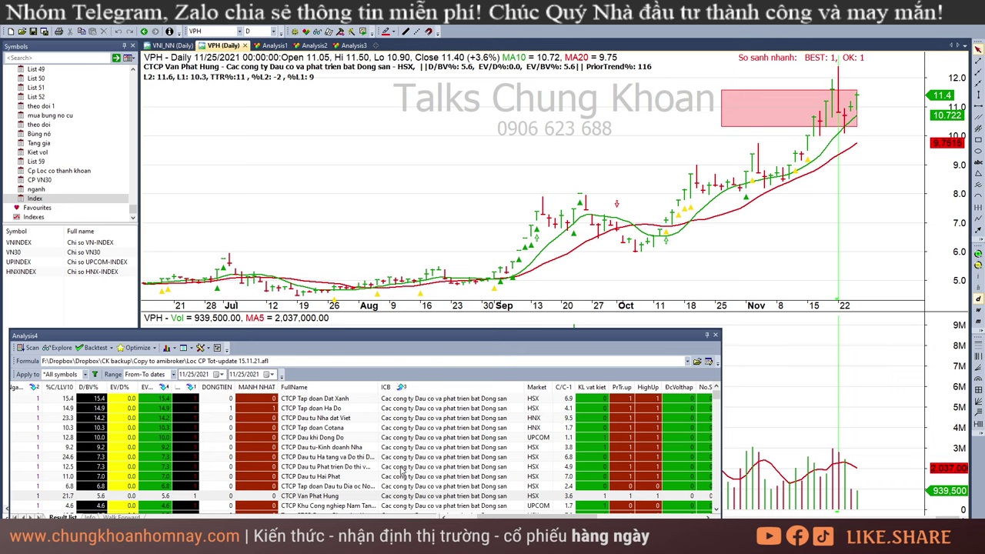
scroll(333, 481, "down", 1)
left_click(343, 477)
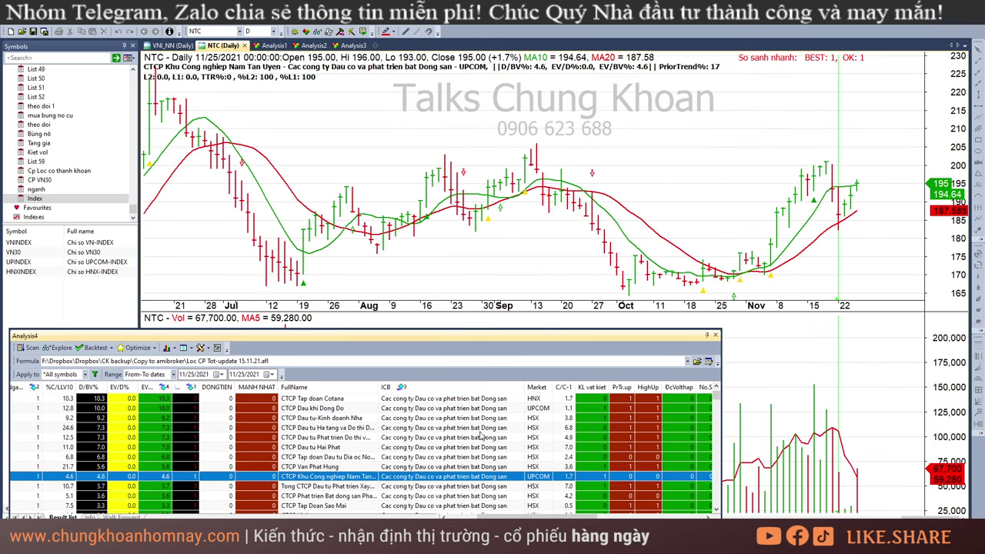
Step: Switch to Excel to check the filtered strong-stock list, and return to the NTC chart in AmiBroker
key("Down")
key("Up")
left_click(334, 539)
left_click(612, 510)
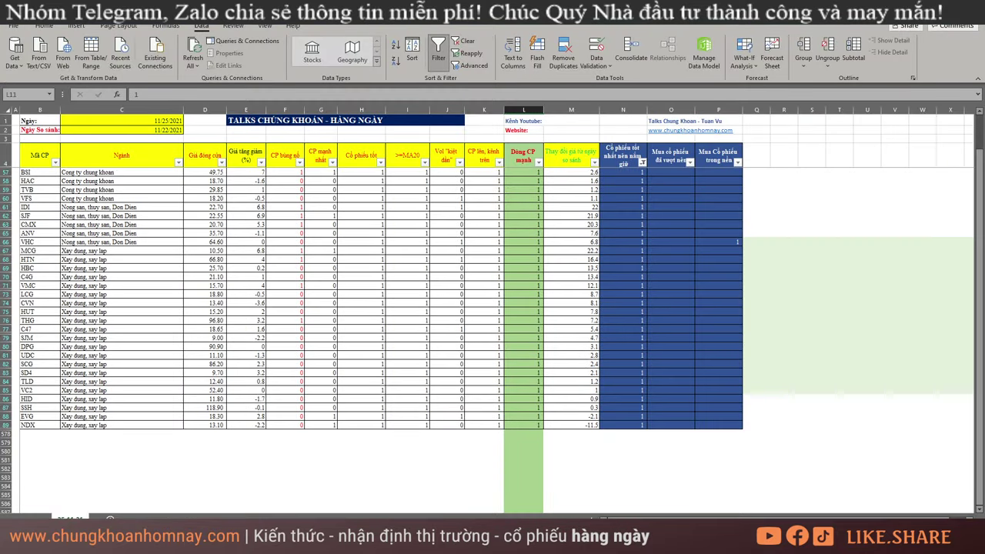
key("alt+Tab")
left_click(443, 490)
left_click(444, 478)
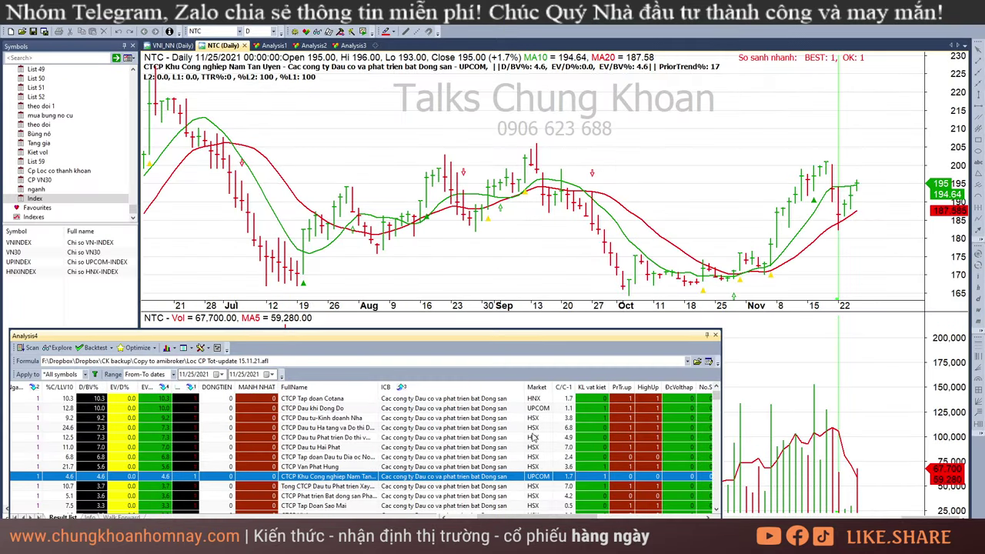
Step: Draw a base-zone rectangle over NTC's mid-to-late November bars, spanning prices from about 185.6 to 201.3
left_click(870, 185)
left_click(977, 140)
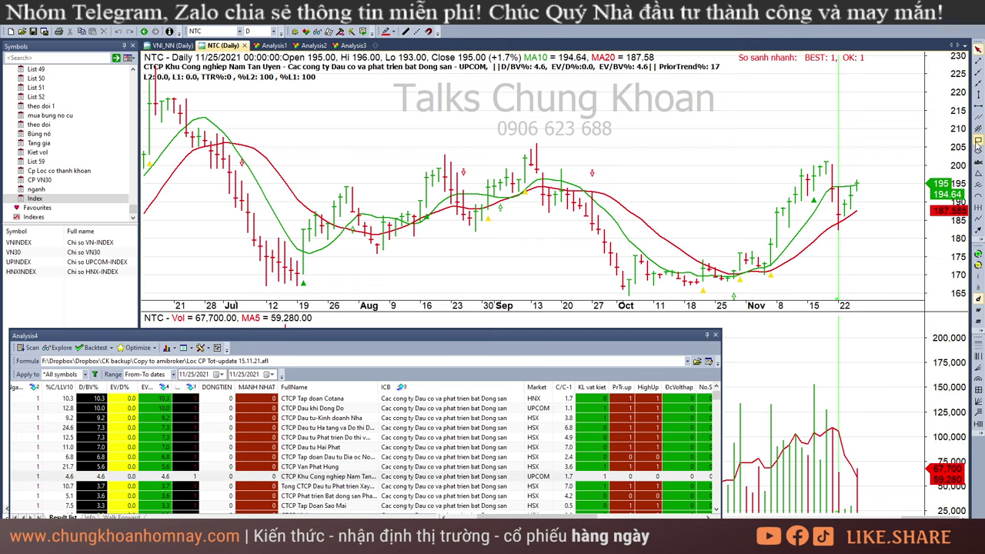
left_click_drag(801, 160, 857, 218)
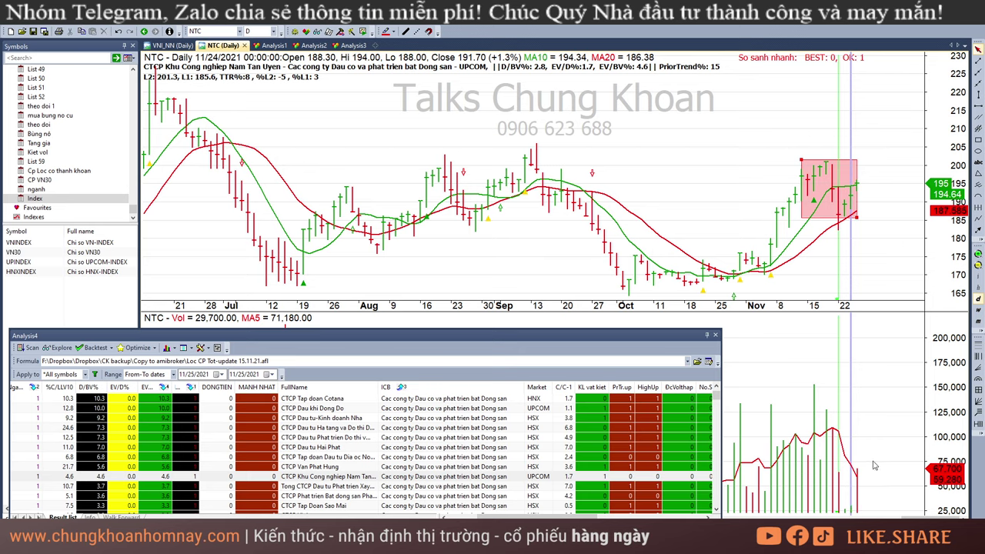
Step: Examine the DIG and PDR charts, inspecting DIG's daily bars from 11/18/2021 to 11/25/2021 and PDR's 11/24/2021 bar against their base zones
scroll(411, 474, "down", 1)
left_click(377, 459)
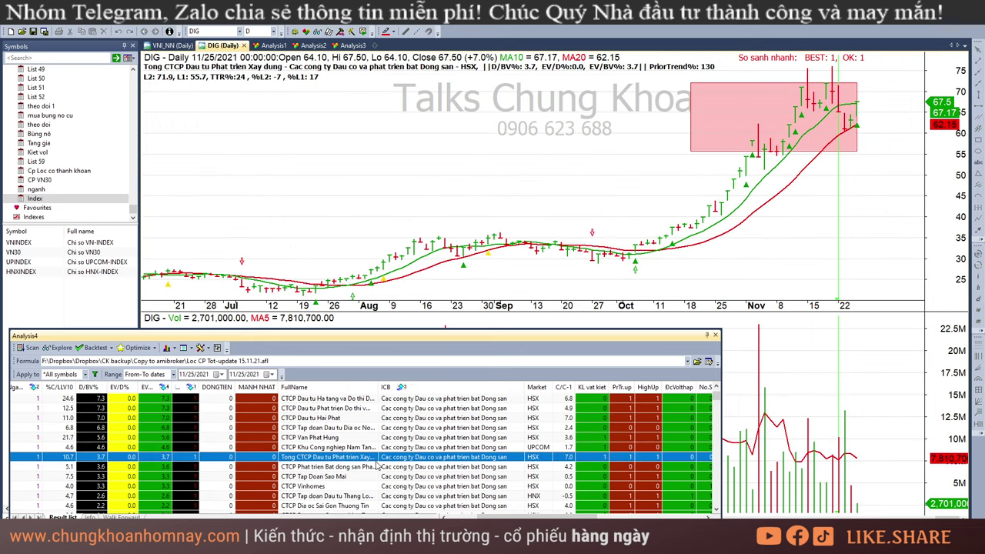
left_click(826, 168)
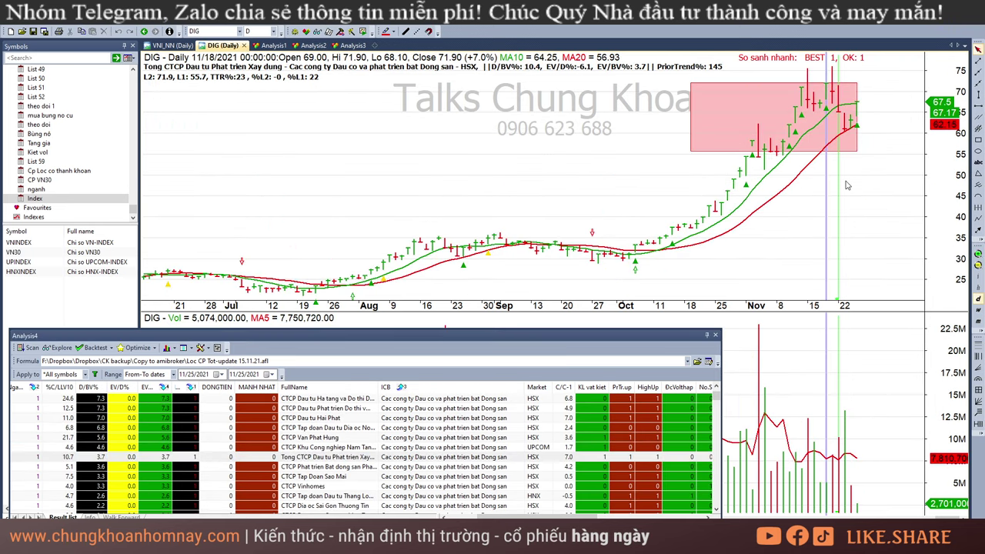
left_click(846, 185)
left_click(853, 198)
left_click(883, 182)
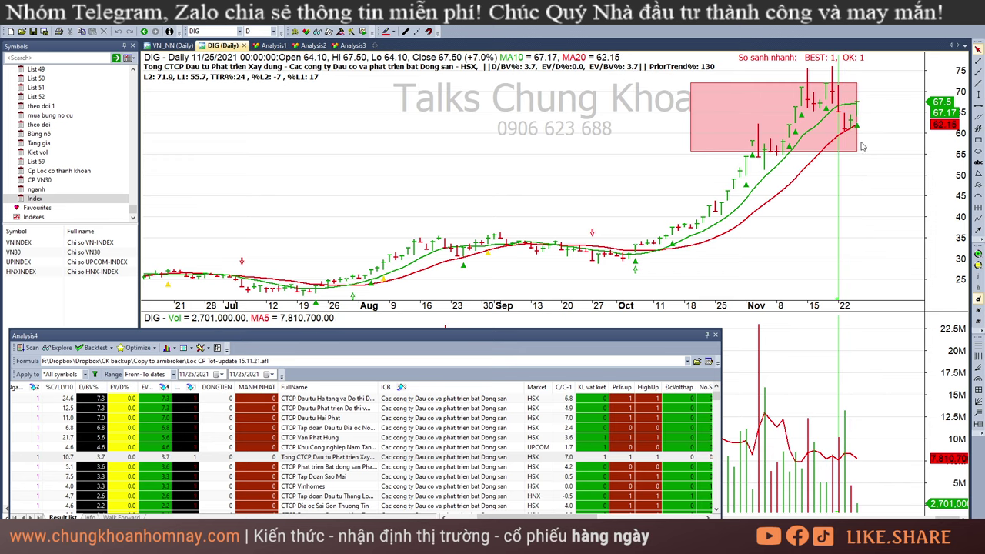
left_click(852, 194)
left_click(869, 201)
left_click(284, 468)
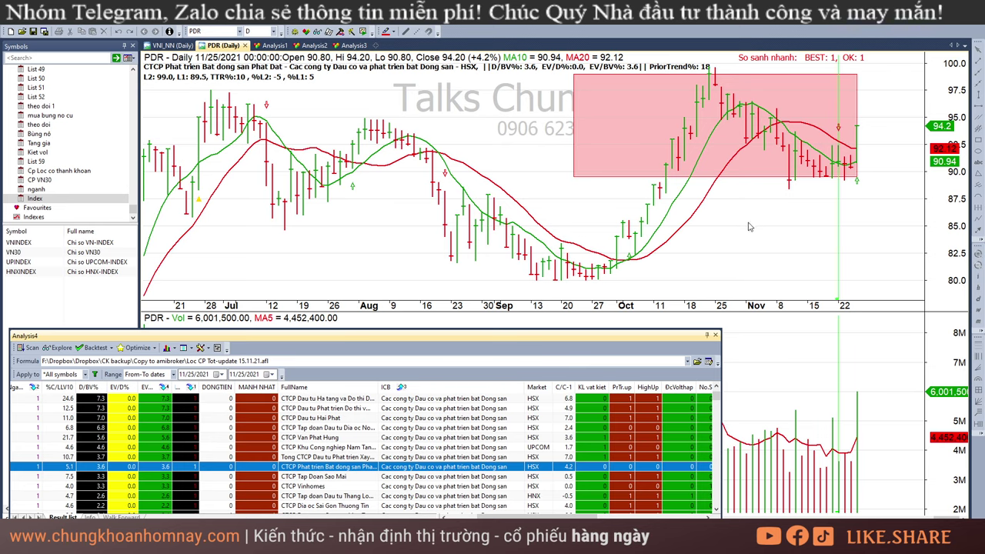
left_click_drag(749, 226, 853, 247)
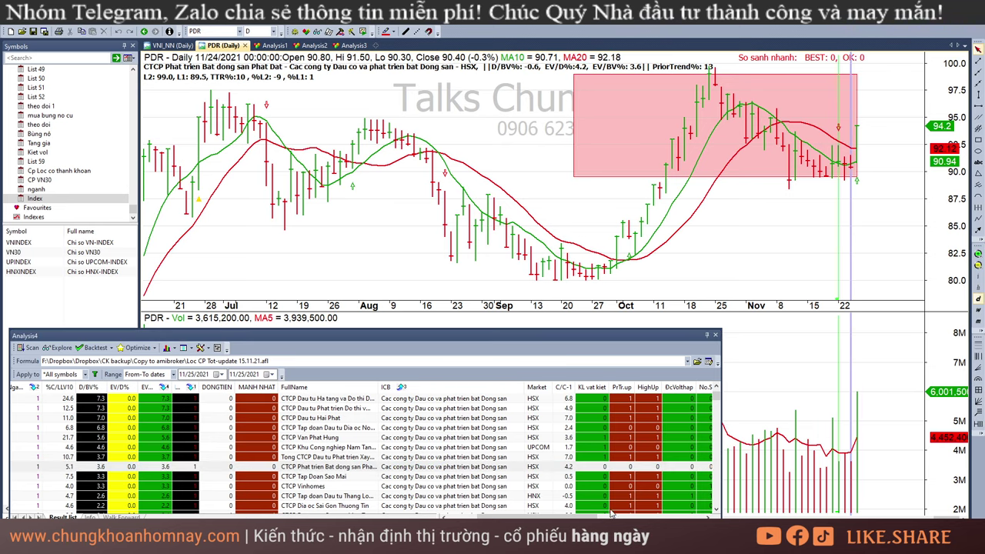
Step: Move ASM's base-zone rectangle to the latest November bars and adjust its lower edge so it spans about 20.3 to 23.0
left_click(441, 478)
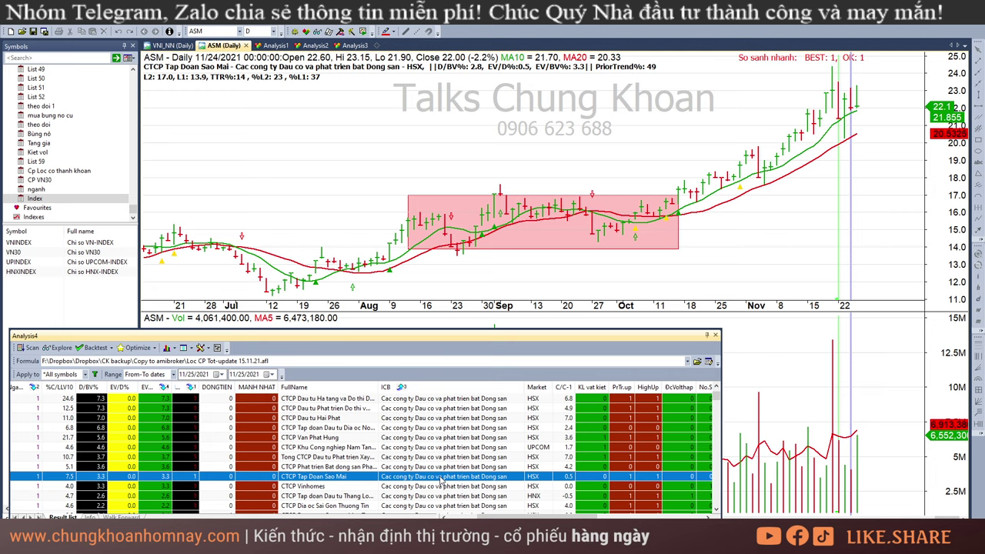
left_click_drag(630, 199, 808, 94)
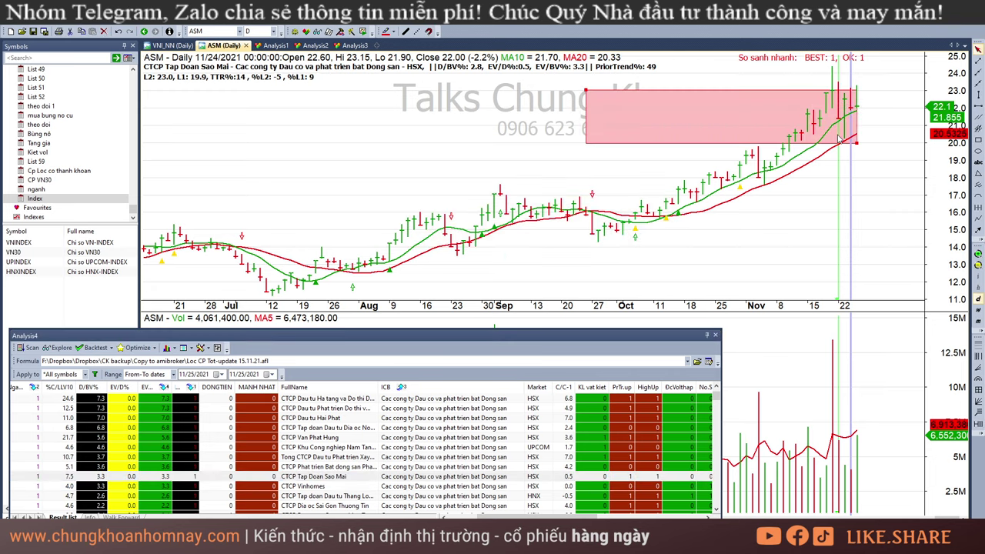
left_click_drag(859, 144, 856, 139)
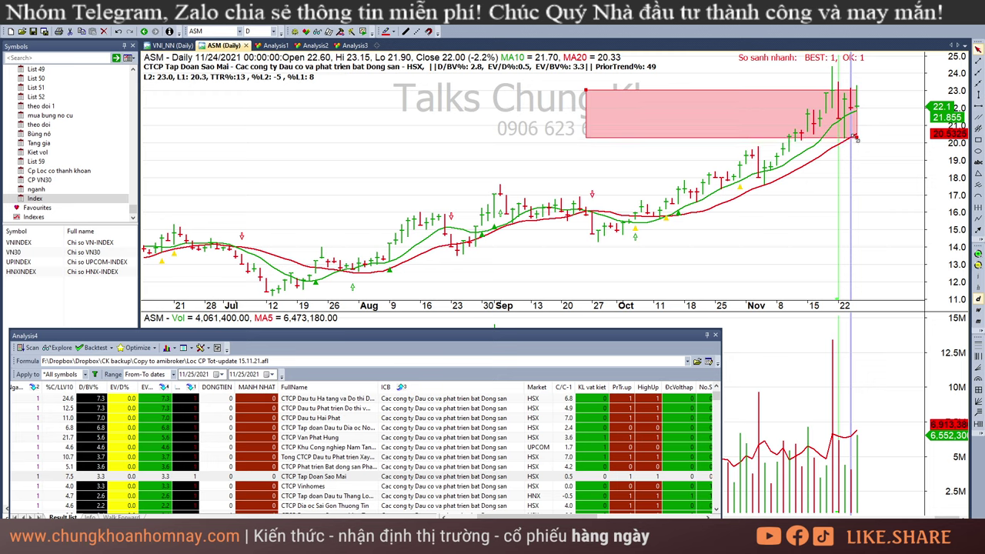
Step: Open the SCR chart and shift its base-zone rectangle onto the latest bars, spanning about 17.5 to 19.3
scroll(453, 492, "down", 2)
left_click(438, 430)
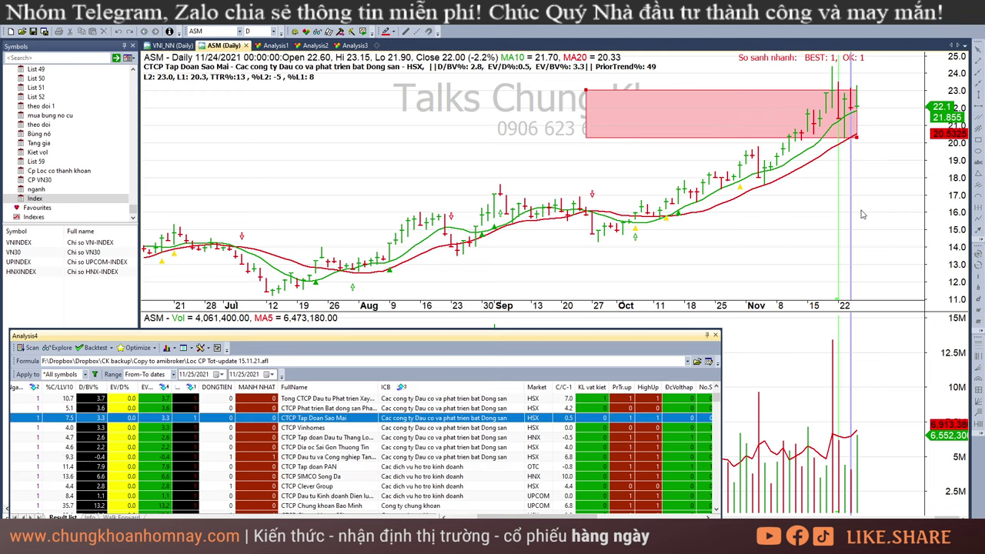
left_click(555, 448)
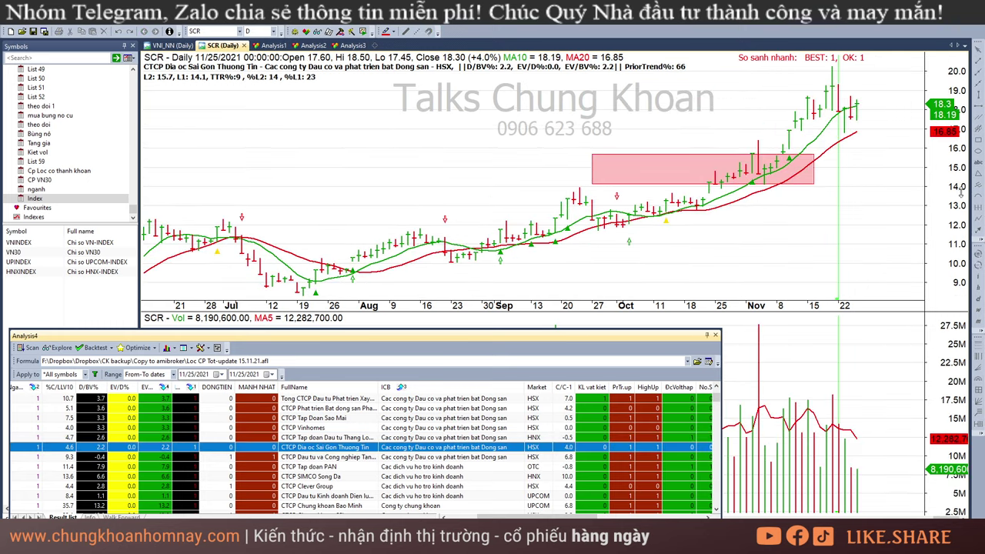
left_click_drag(735, 153, 778, 83)
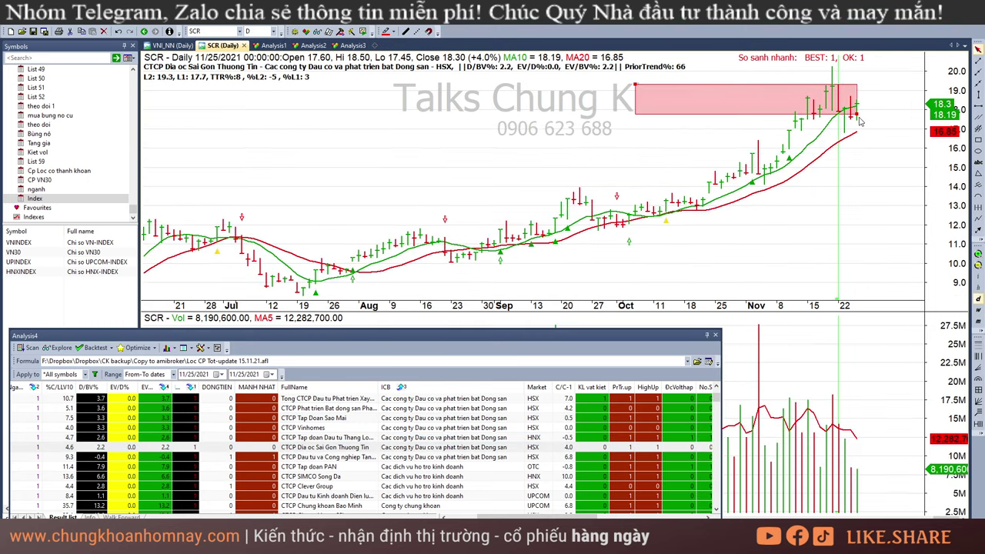
left_click_drag(857, 115, 857, 119)
left_click(845, 141)
left_click(850, 145)
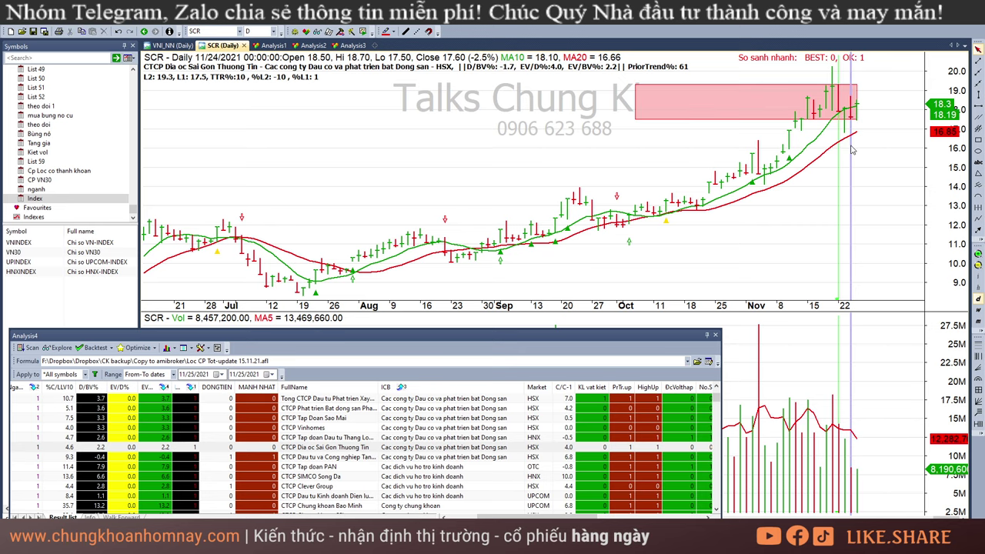
Step: Examine the PAN, ITA and SDA charts, checking ITA's 11/25/2021 bar against its base zone
left_click(477, 468)
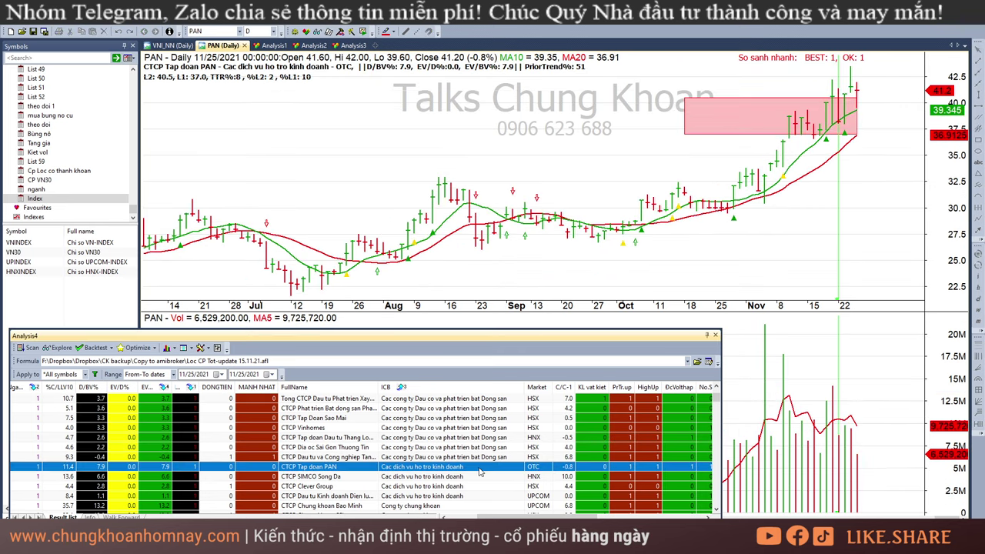
left_click(491, 457)
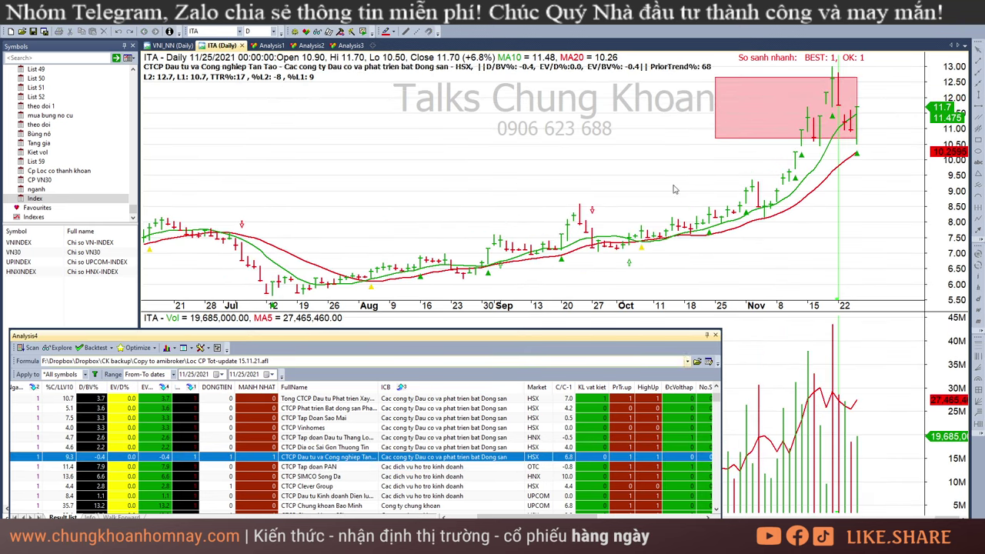
left_click(851, 181)
key("Right")
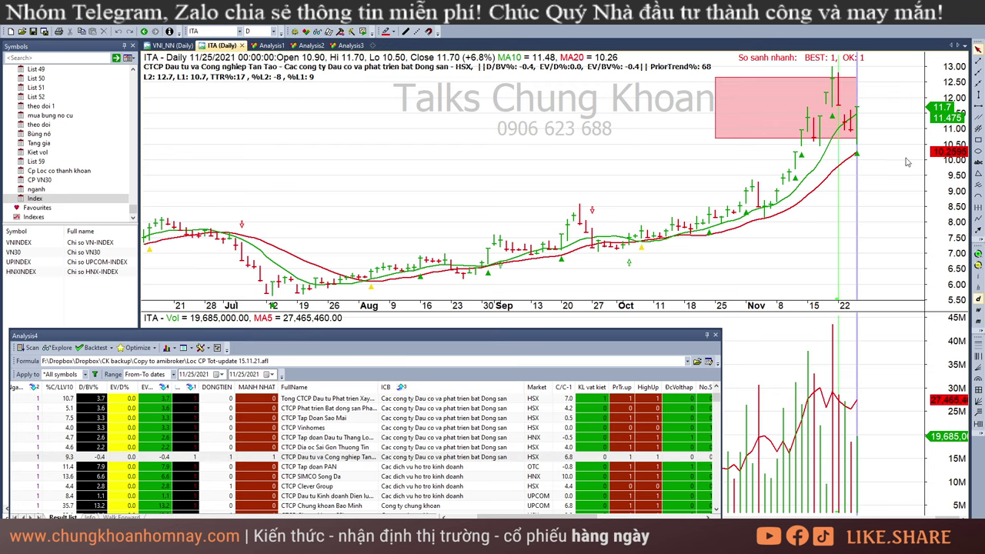
left_click(425, 477)
left_click(426, 467)
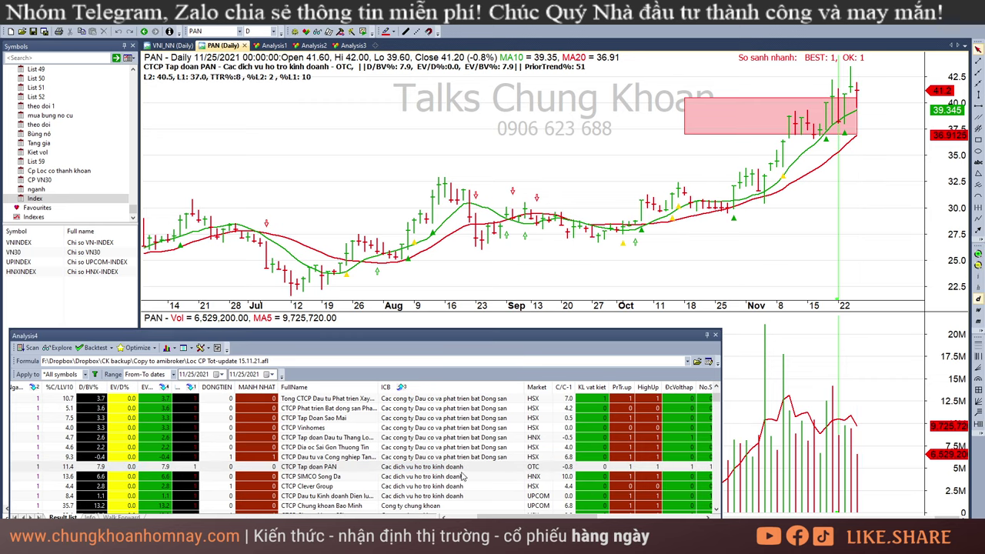
left_click(462, 478)
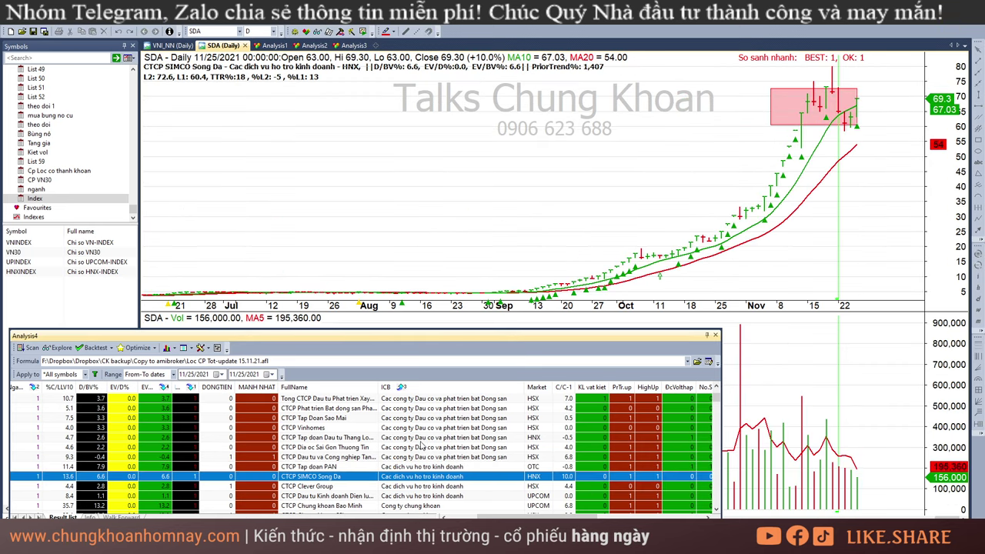